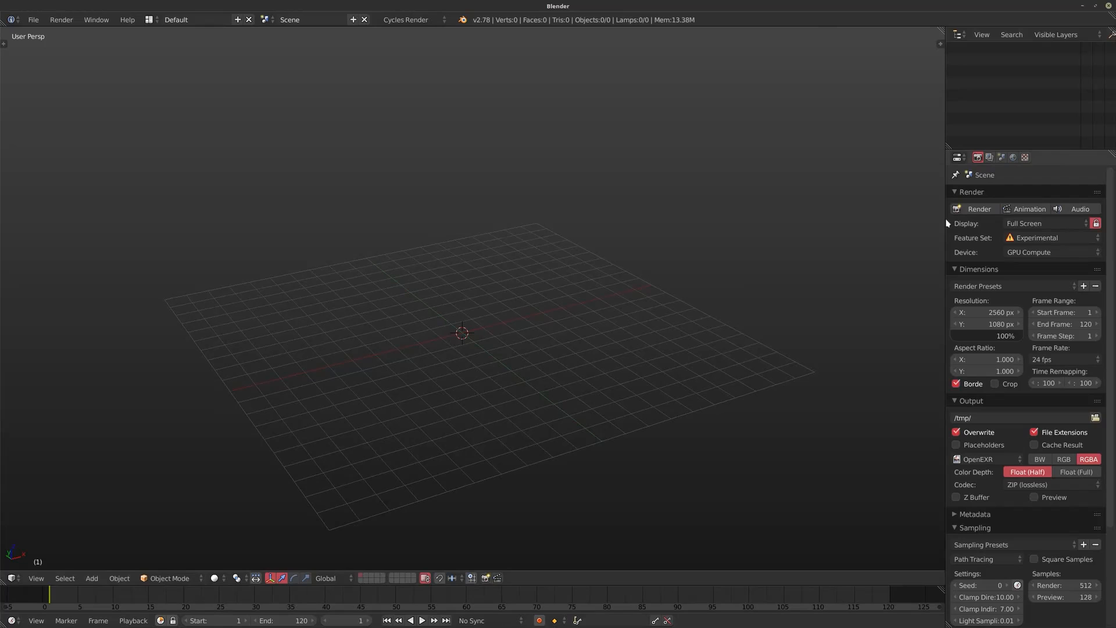
- Widen the outliner and properties editors beside the 3D viewport
{"action": "left_click_drag", "start_coordinate": [947, 223], "coordinate": [861, 222]}
{"action": "middle_click_drag", "start_coordinate": [436, 329], "coordinate": [438, 291], "text": "shift"}
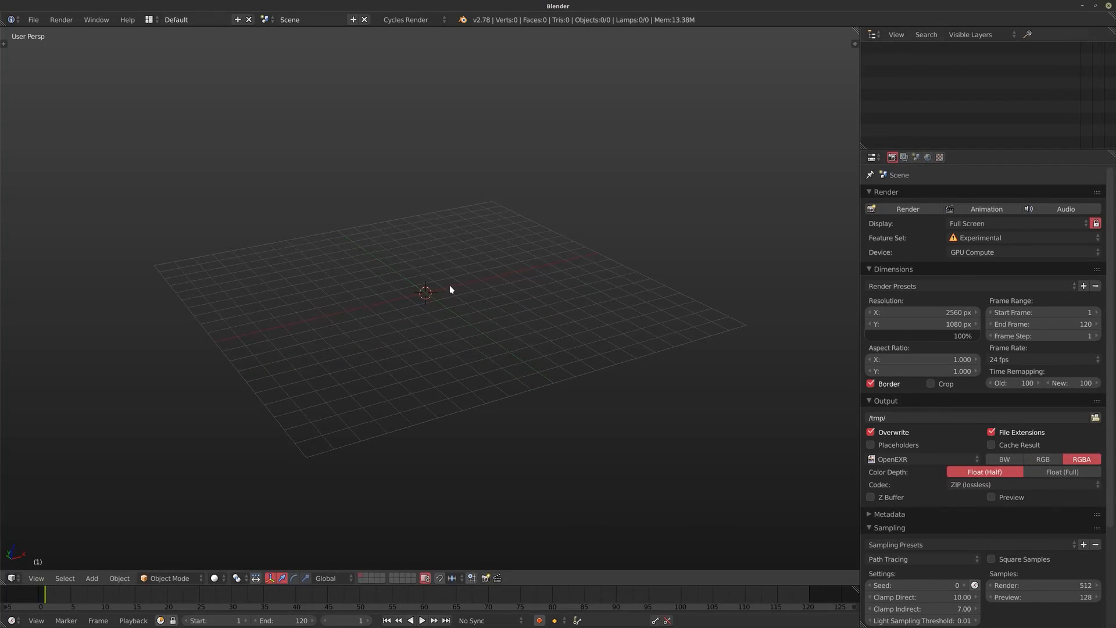
{"action": "middle_click_drag", "start_coordinate": [450, 288], "coordinate": [463, 364]}
{"action": "left_click_drag", "start_coordinate": [861, 290], "coordinate": [879, 291]}
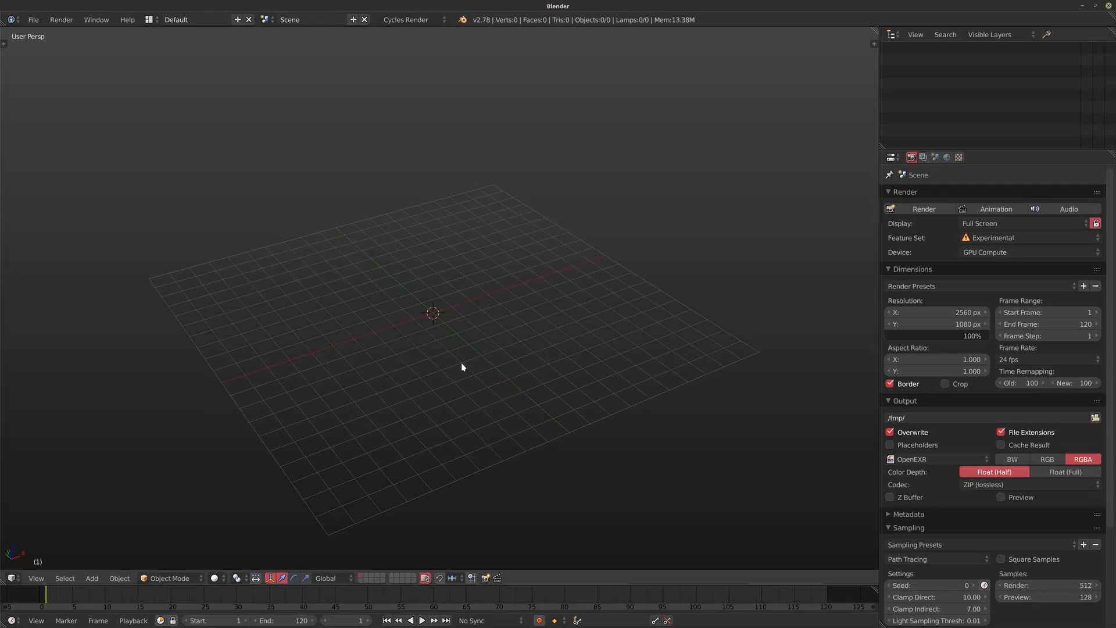
- Add a cube mesh and raise its geometry by 0.1 along Z in Edit Mode
{"action": "key", "text": "shift+a"}
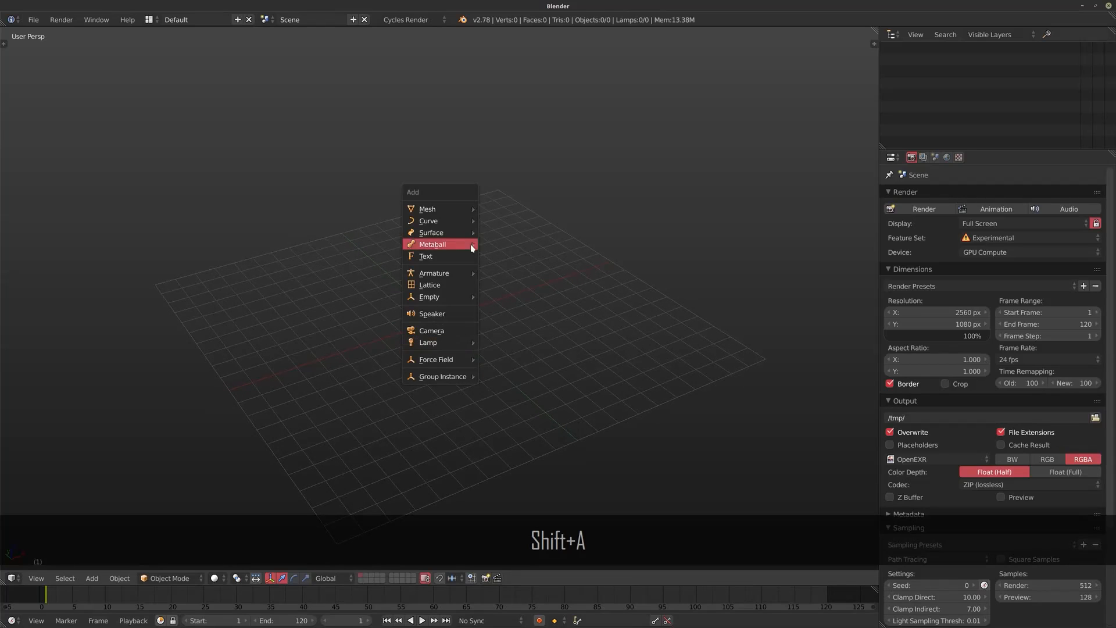
{"action": "mouse_move", "coordinate": [453, 209]}
{"action": "left_click", "coordinate": [530, 224]}
{"action": "key", "text": "Tab"}
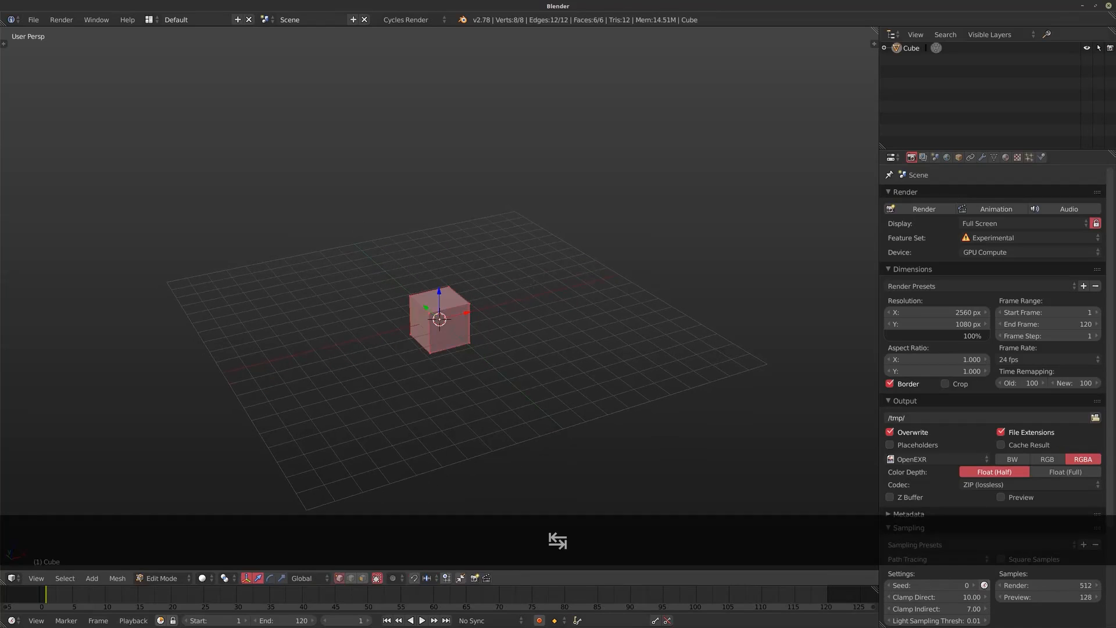
{"action": "key", "text": "g"}
{"action": "key", "text": "z"}
{"action": "key", "text": "period"}
{"action": "key", "text": "1"}
{"action": "key", "text": "Return"}
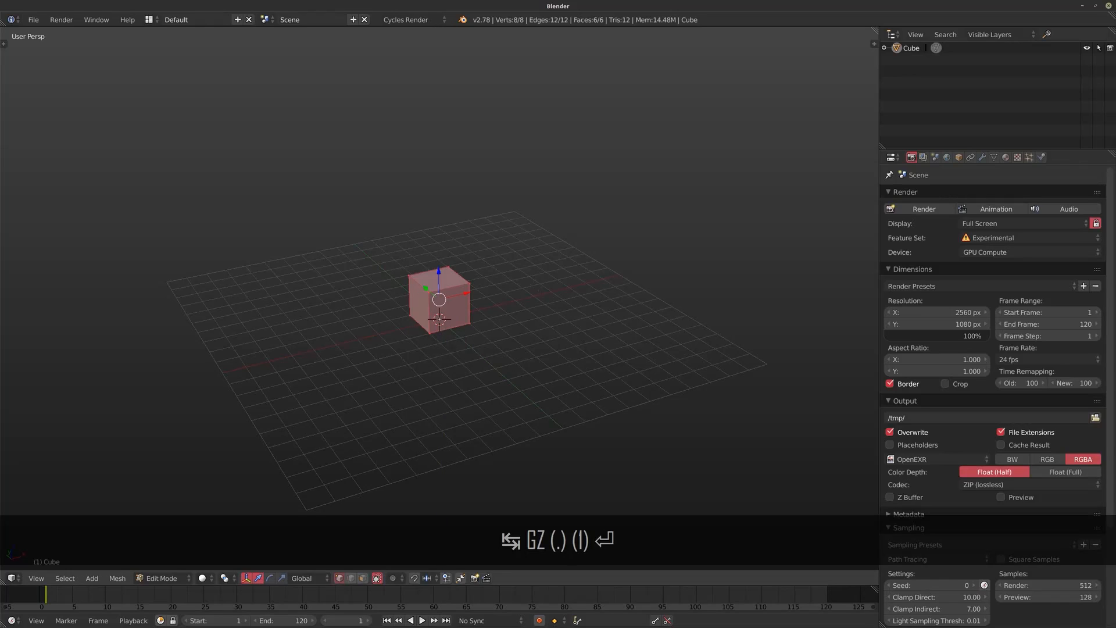
- Scale the cube's geometry to 0.1 on X and Y only, forming a thin pillar, and return to Object Mode
{"action": "scroll", "coordinate": [526, 285], "scroll_direction": "up", "scroll_amount": 4}
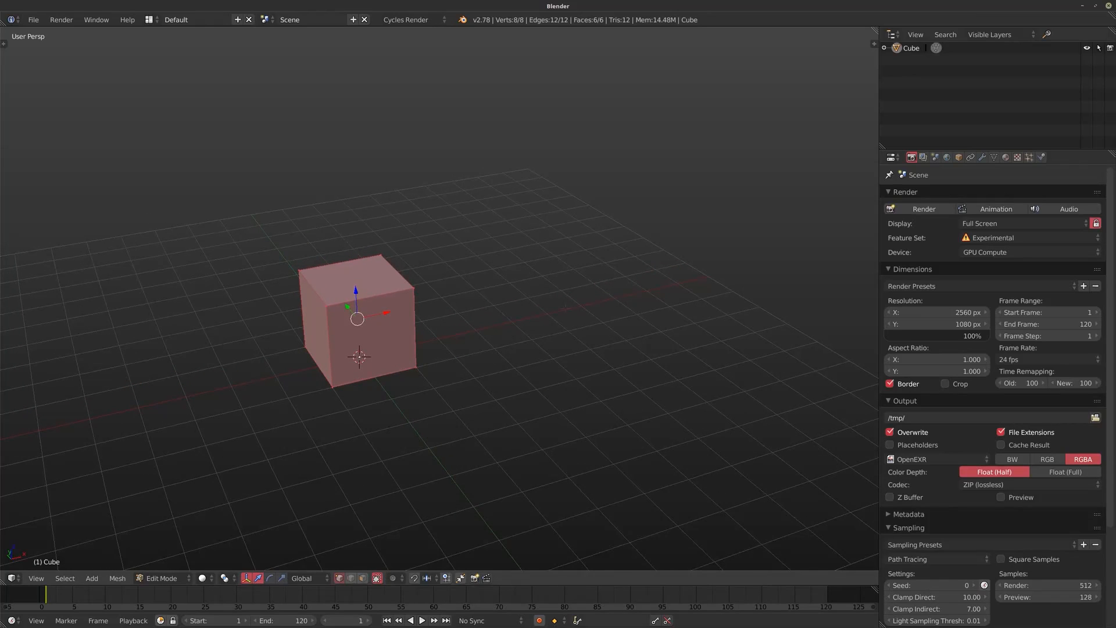
{"action": "key", "text": "s"}
{"action": "key", "text": "shift+z"}
{"action": "key", "text": "period"}
{"action": "key", "text": "1"}
{"action": "key", "text": "Return"}
{"action": "key", "text": "Tab"}
- Add a Wireframe modifier to the pillar
{"action": "scroll", "coordinate": [430, 349], "scroll_direction": "up", "scroll_amount": 5}
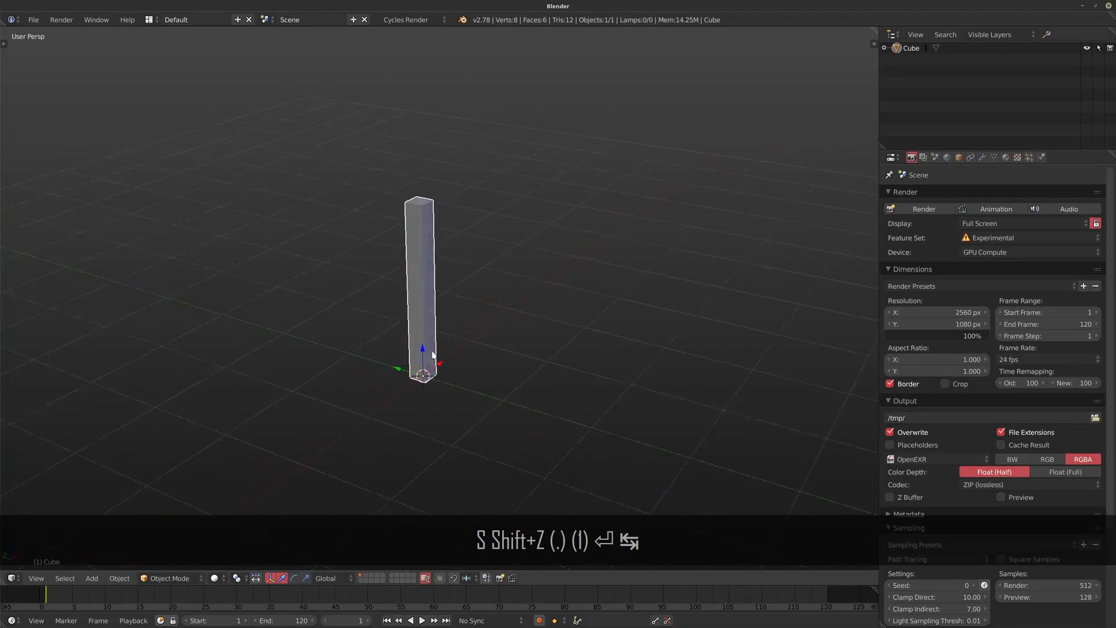
{"action": "mouse_move", "coordinate": [432, 353]}
{"action": "middle_mouse_down"}
{"action": "mouse_move", "coordinate": [424, 366]}
{"action": "mouse_move", "coordinate": [431, 349]}
{"action": "middle_mouse_up"}
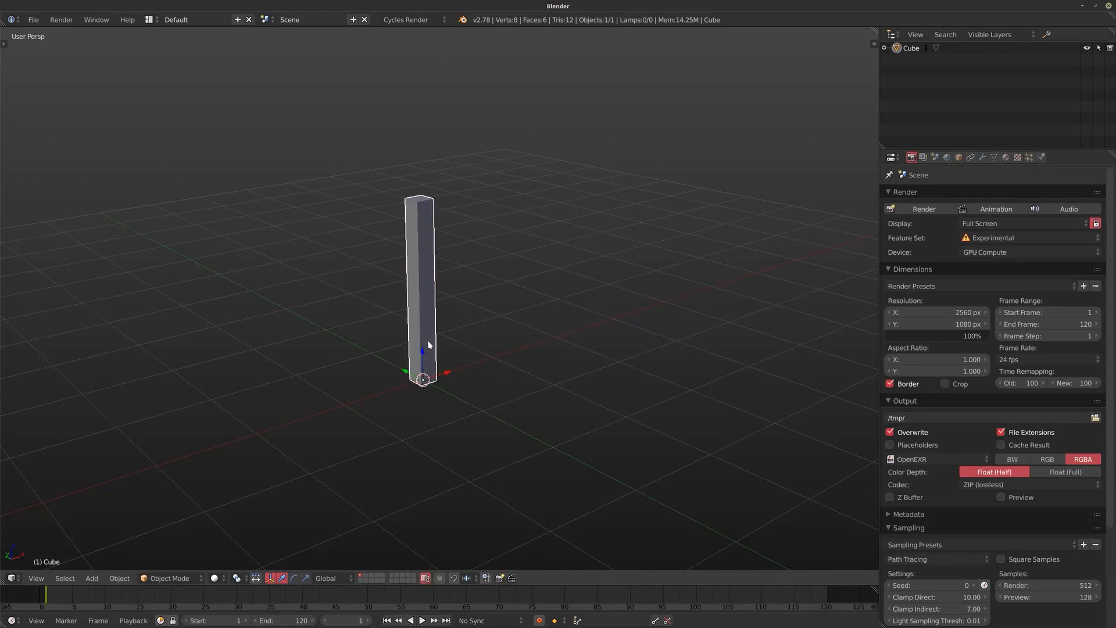
{"action": "middle_click_drag", "start_coordinate": [436, 283], "coordinate": [433, 205]}
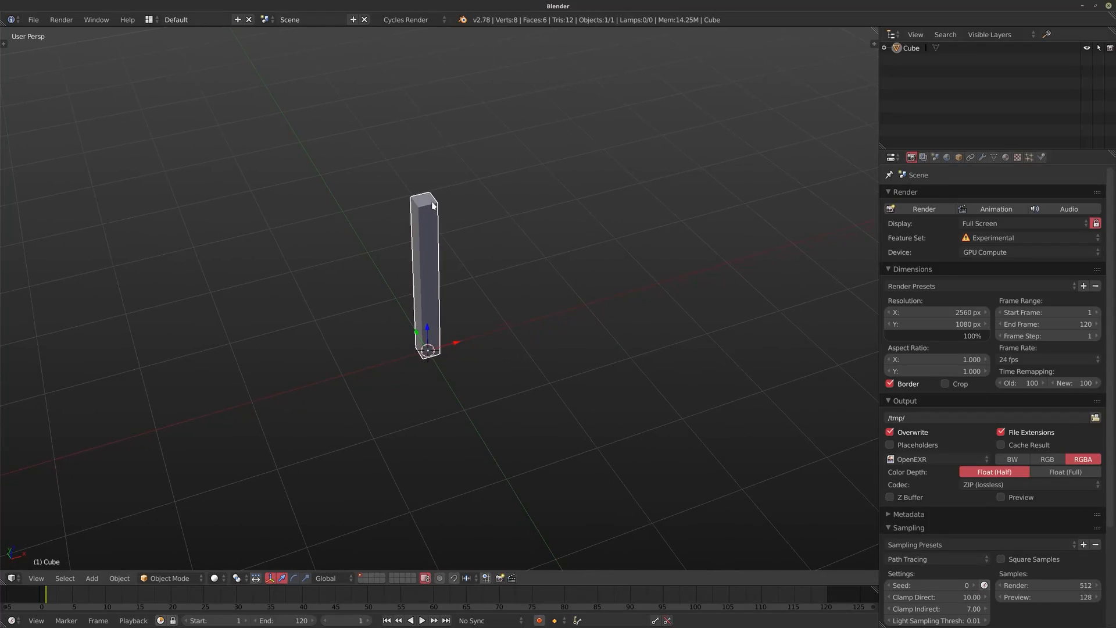
{"action": "middle_click_drag", "start_coordinate": [429, 245], "coordinate": [459, 277]}
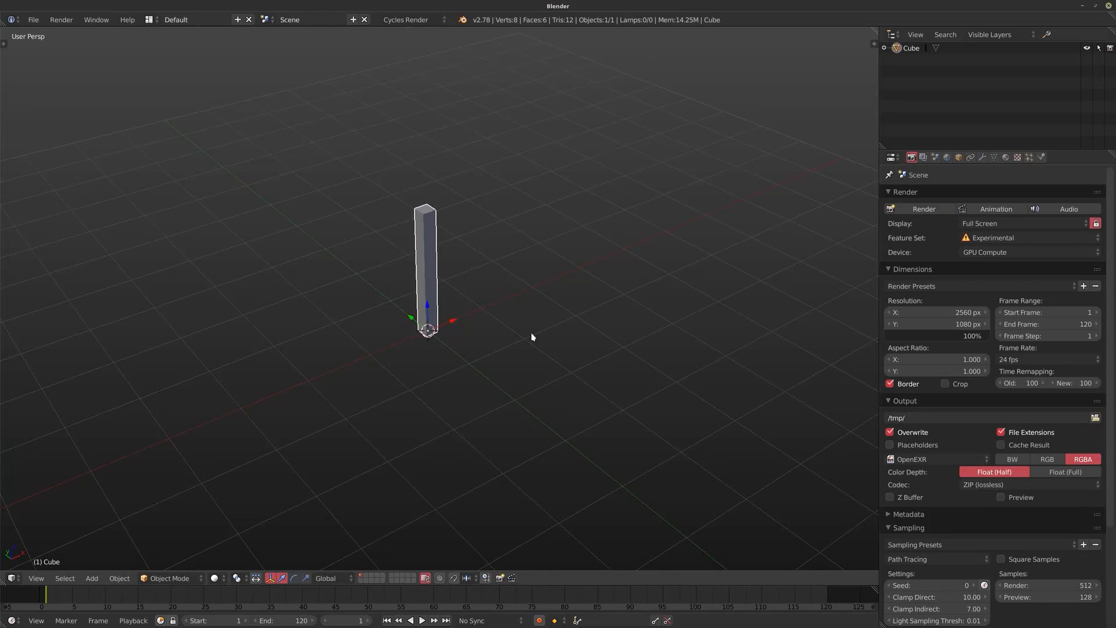
{"action": "middle_click_drag", "start_coordinate": [431, 244], "coordinate": [509, 265]}
{"action": "left_click", "coordinate": [982, 157]}
{"action": "scroll", "coordinate": [509, 264], "scroll_direction": "up", "scroll_amount": 2}
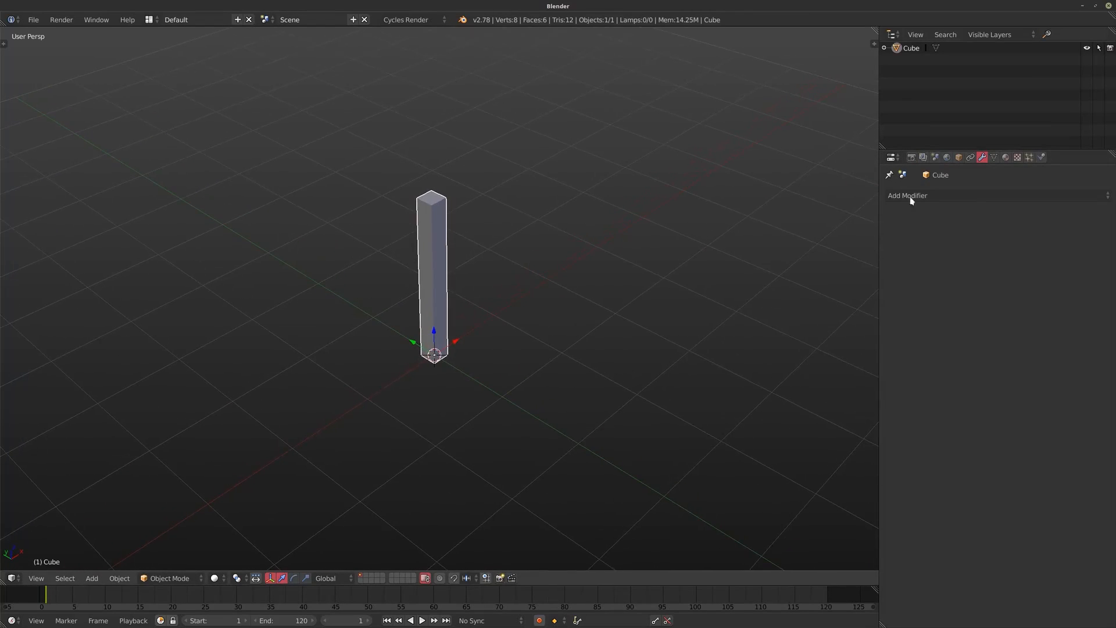
{"action": "left_click", "coordinate": [930, 196]}
{"action": "left_click", "coordinate": [876, 416]}
- Set the Wireframe modifier's thickness to 0.0023 and disable Replace Original
{"action": "middle_click_drag", "start_coordinate": [616, 308], "coordinate": [646, 300]}
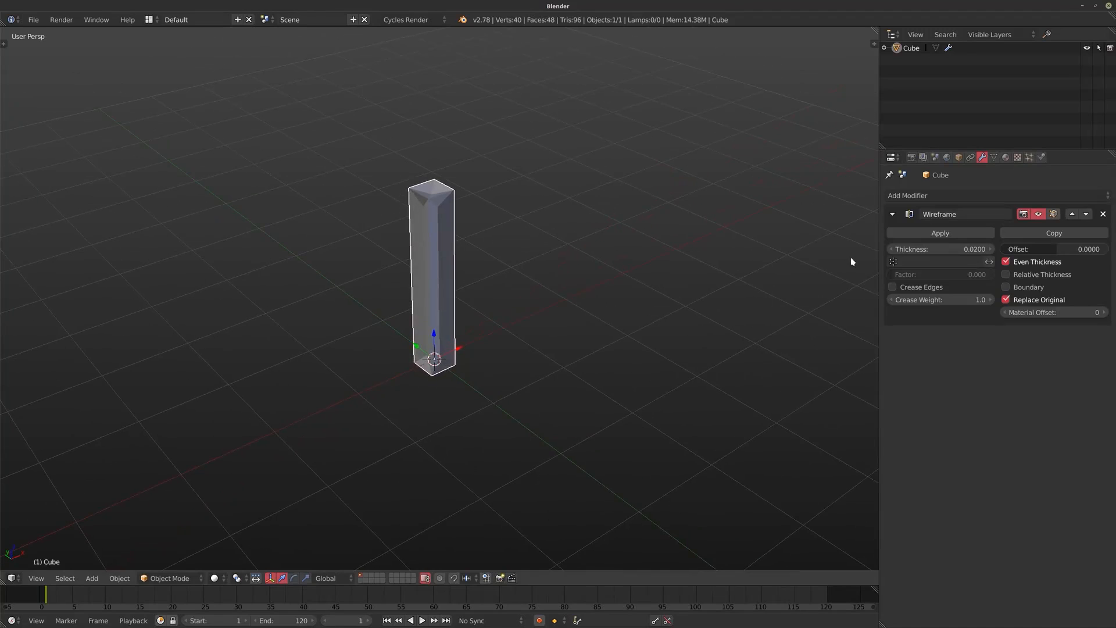
{"action": "left_click_drag", "start_coordinate": [892, 249], "coordinate": [984, 262]}
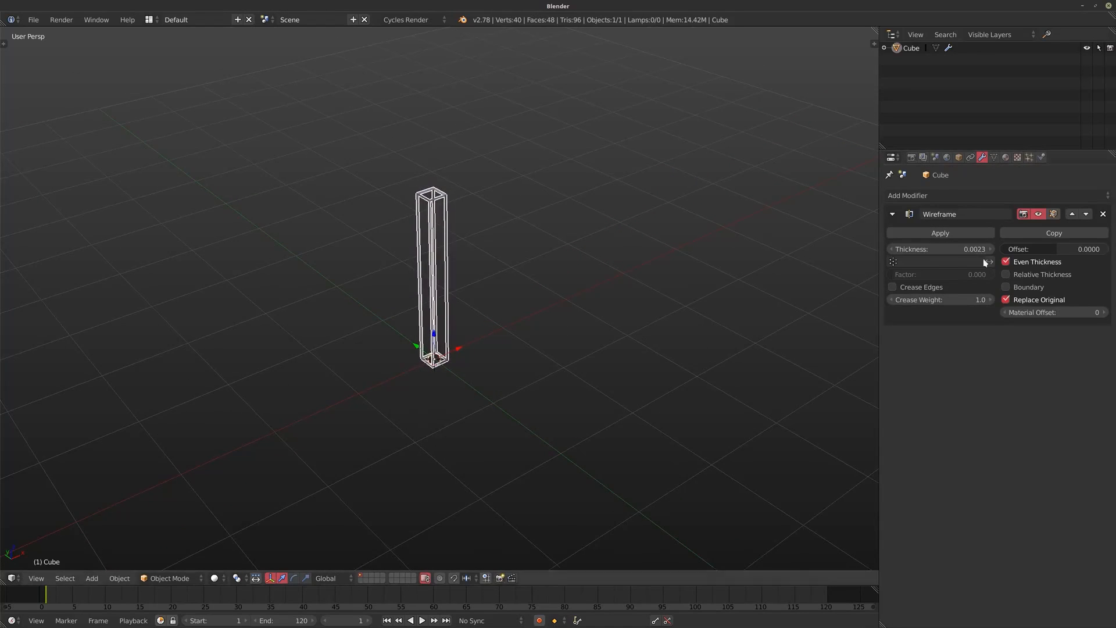
{"action": "left_click", "coordinate": [1014, 301]}
- Examine the pillar's wireframe edges up close and from several angles
{"action": "middle_click_drag", "start_coordinate": [505, 259], "coordinate": [457, 191]}
{"action": "scroll", "coordinate": [408, 286], "scroll_direction": "up", "scroll_amount": 3}
{"action": "scroll", "coordinate": [466, 244], "scroll_direction": "up", "scroll_amount": 4}
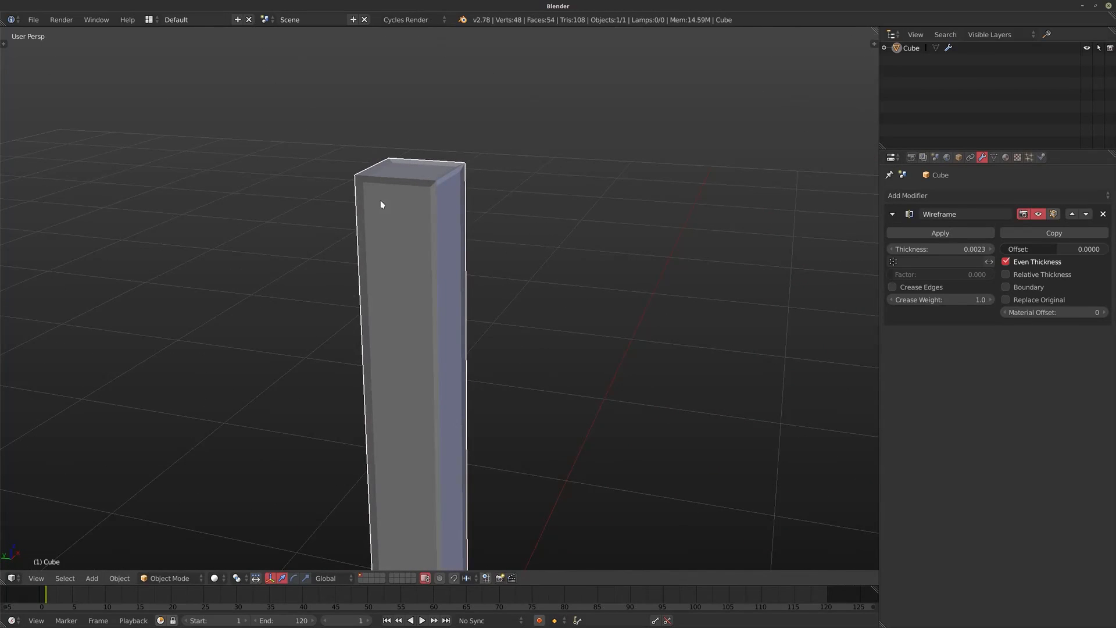
{"action": "middle_click_drag", "start_coordinate": [581, 226], "coordinate": [545, 269]}
{"action": "scroll", "coordinate": [500, 186], "scroll_direction": "down", "scroll_amount": 4}
{"action": "middle_click_drag", "start_coordinate": [531, 227], "coordinate": [500, 245]}
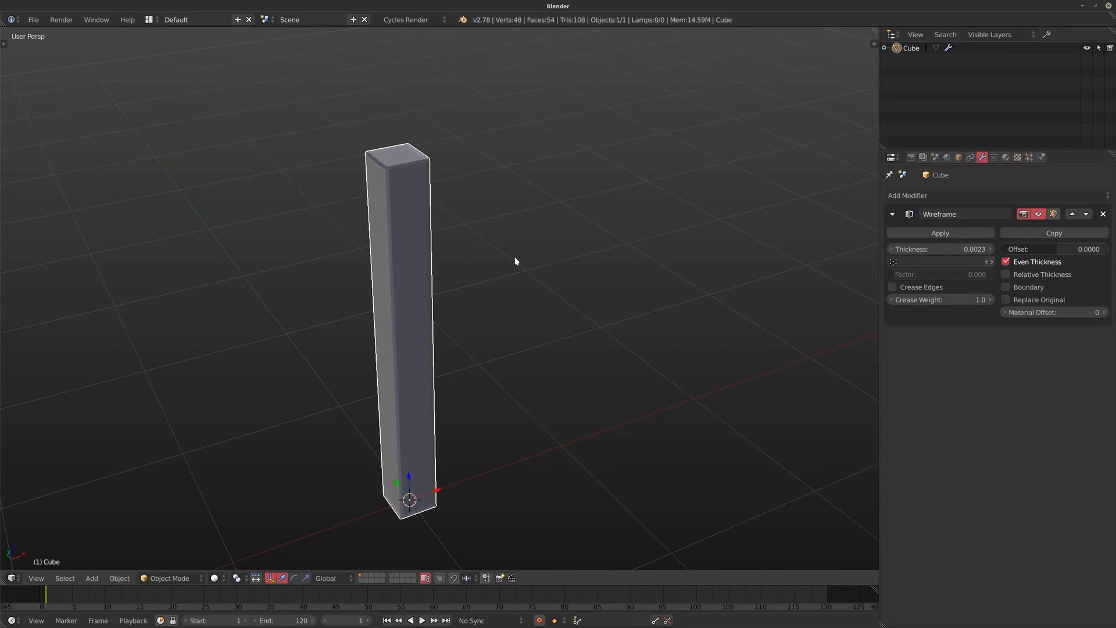
{"action": "middle_click_drag", "start_coordinate": [447, 292], "coordinate": [650, 291]}
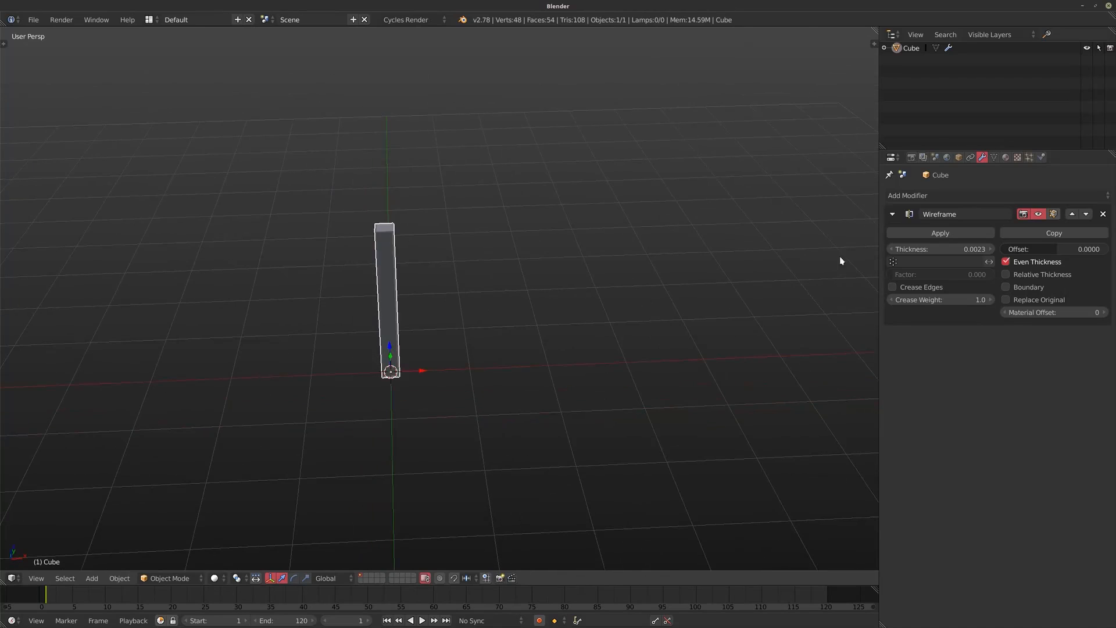
- Add an Array modifier to the pillar and set its relative X offset to 1.5
{"action": "left_click", "coordinate": [902, 195]}
{"action": "left_click", "coordinate": [862, 223]}
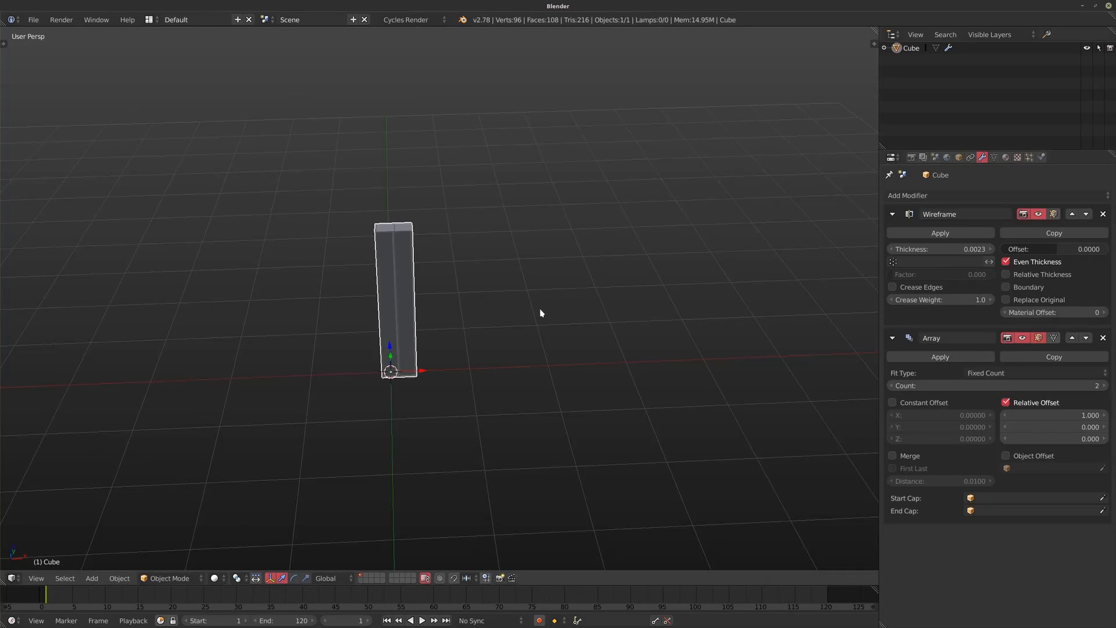
{"action": "left_click", "coordinate": [1042, 416]}
{"action": "type", "text": "1.1"}
{"action": "key", "text": "Return"}
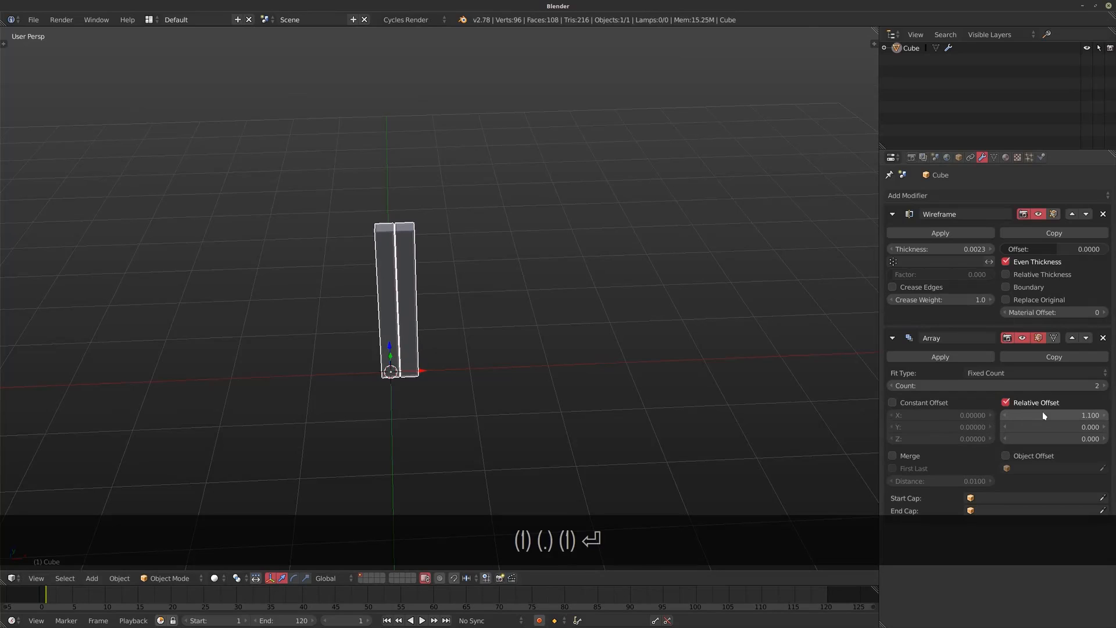
{"action": "left_click", "coordinate": [1044, 415]}
{"action": "type", "text": "1.5"}
{"action": "key", "text": "Return"}
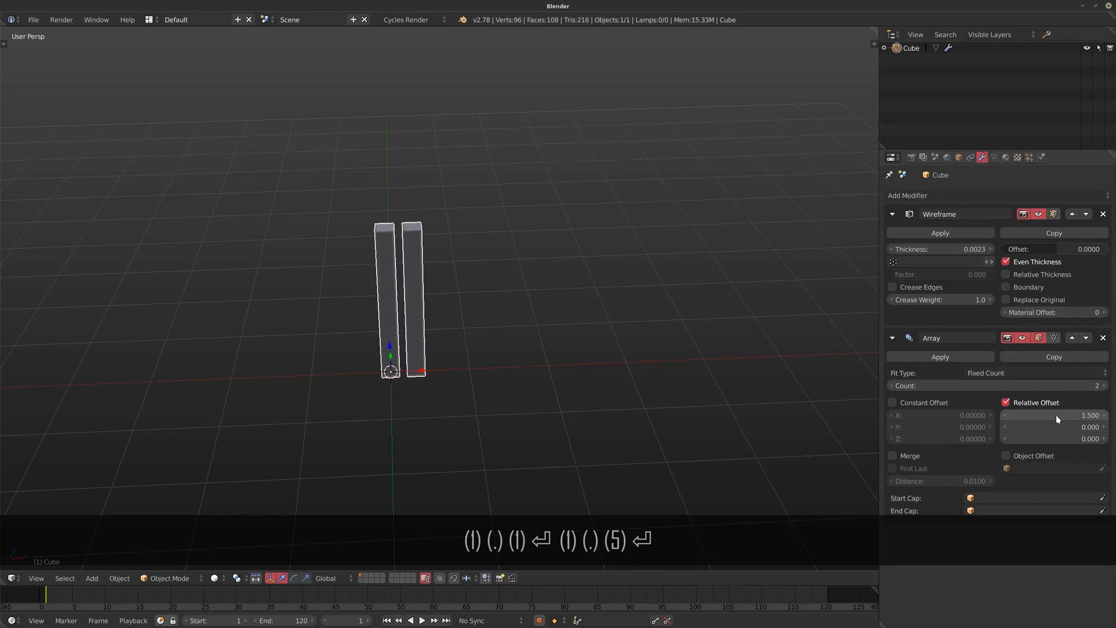
- Set the pillar array's count to 8
{"action": "left_click", "coordinate": [1102, 387]}
{"action": "left_click", "coordinate": [1042, 388]}
{"action": "type", "text": "8"}
{"action": "key", "text": "Return"}
- Duplicate the Array modifier and set the copy's relative offset to 0 on X and 1.5 on Y
{"action": "scroll", "coordinate": [356, 344], "scroll_direction": "down", "scroll_amount": 2}
{"action": "middle_click_drag", "start_coordinate": [446, 349], "coordinate": [390, 353], "text": "shift"}
{"action": "left_click", "coordinate": [1054, 356]}
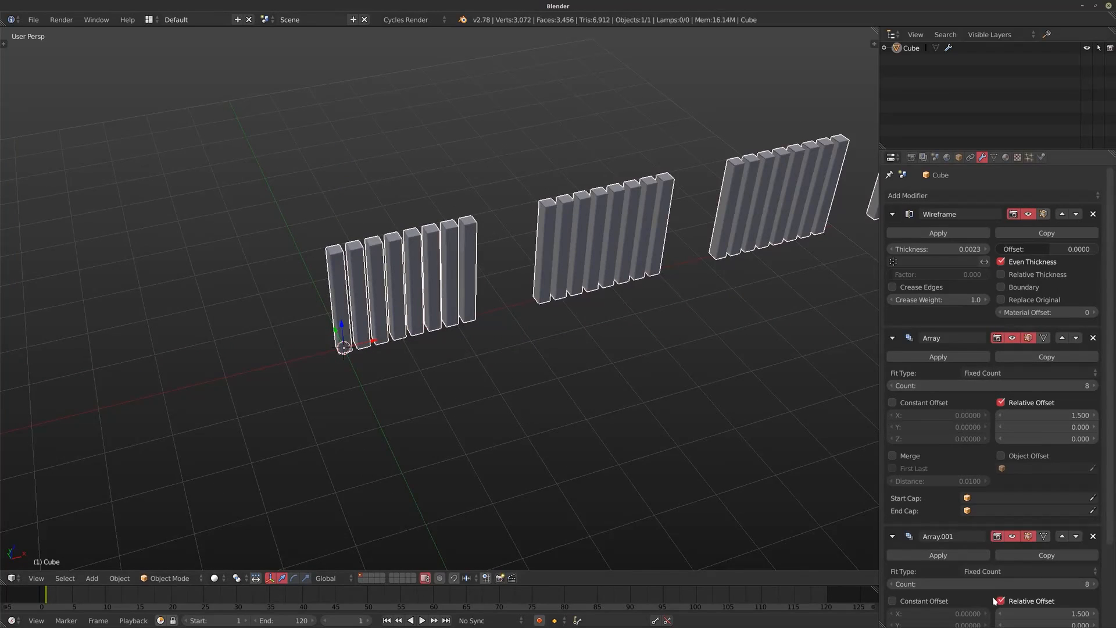
{"action": "scroll", "coordinate": [995, 552], "scroll_direction": "down", "scroll_amount": 4}
{"action": "left_click", "coordinate": [1026, 513]}
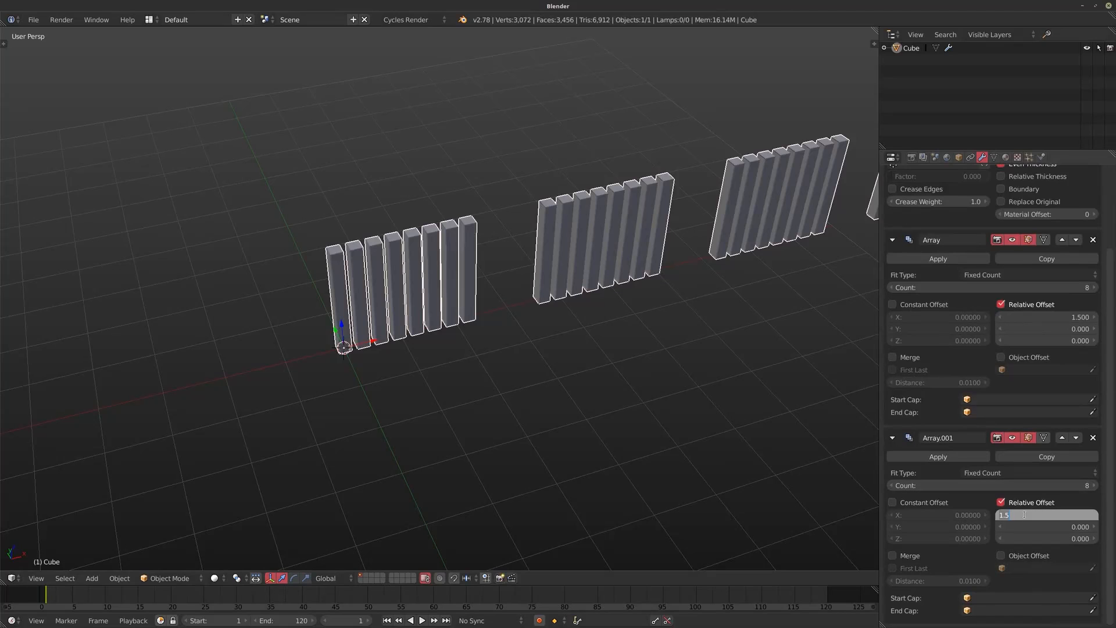
{"action": "type", "text": "0"}
{"action": "key", "text": "Tab"}
{"action": "type", "text": "1.5"}
{"action": "key", "text": "Return"}
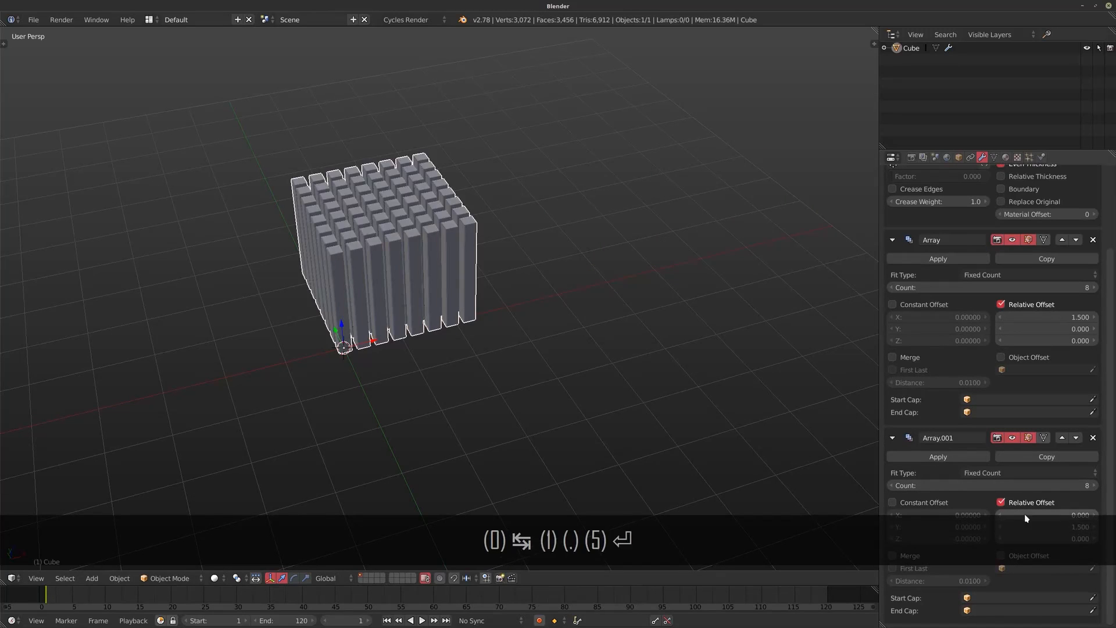
- Examine the grid of pillars from several angles and distances
{"action": "middle_click_drag", "start_coordinate": [514, 386], "coordinate": [427, 291]}
{"action": "scroll", "coordinate": [407, 330], "scroll_direction": "up", "scroll_amount": 2}
{"action": "middle_click_drag", "start_coordinate": [542, 322], "coordinate": [519, 319]}
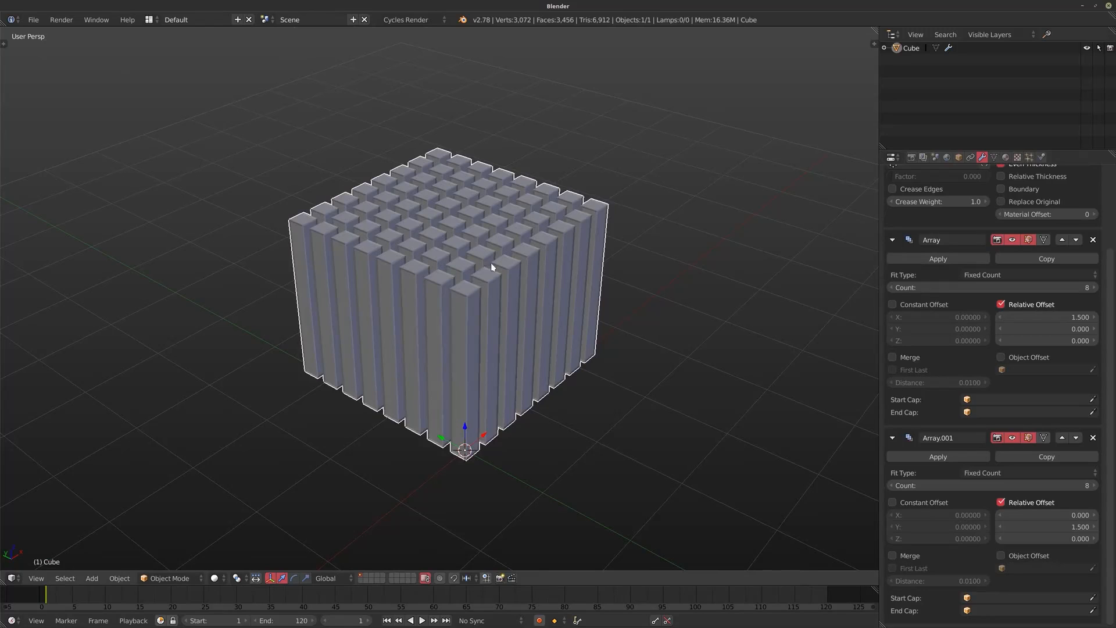
{"action": "middle_click_drag", "start_coordinate": [496, 283], "coordinate": [474, 229]}
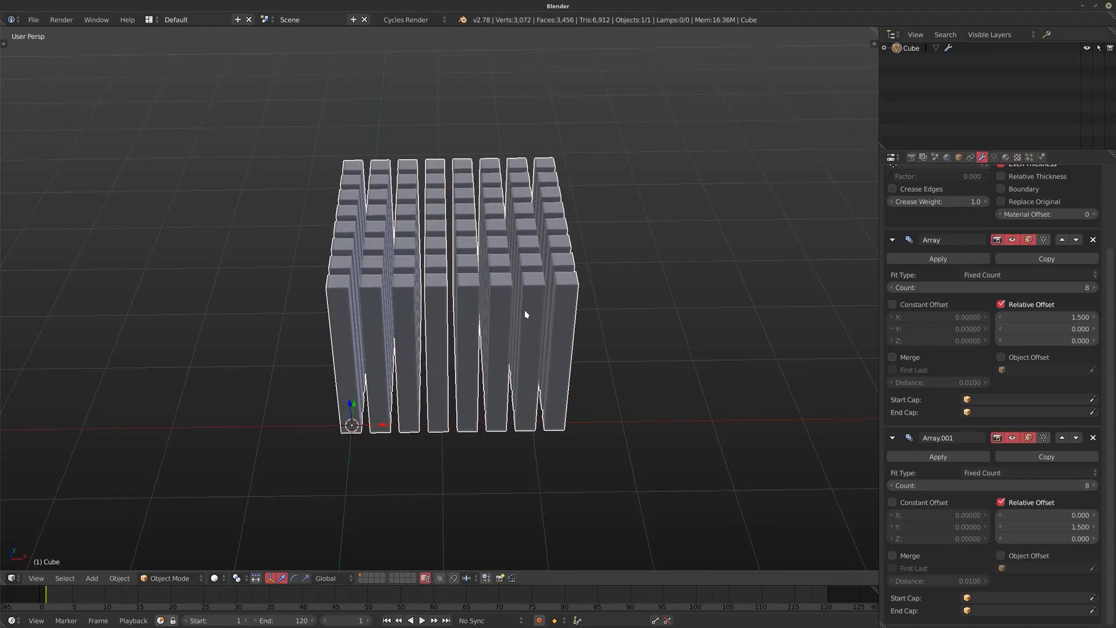
{"action": "middle_click_drag", "start_coordinate": [482, 312], "coordinate": [342, 247]}
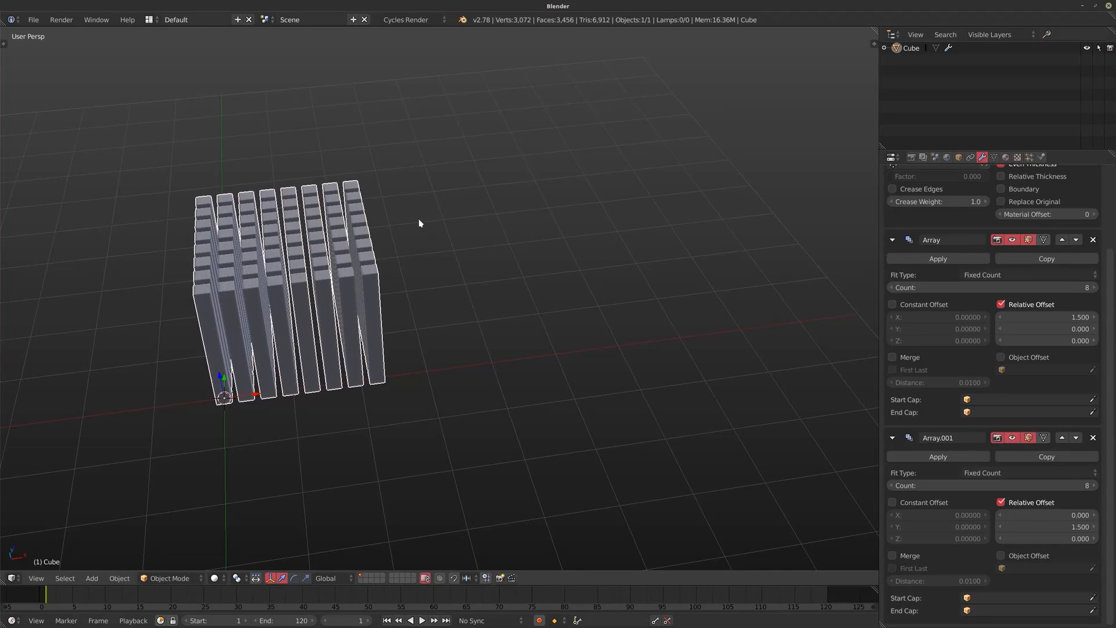
{"action": "middle_click_drag", "start_coordinate": [431, 220], "coordinate": [326, 226]}
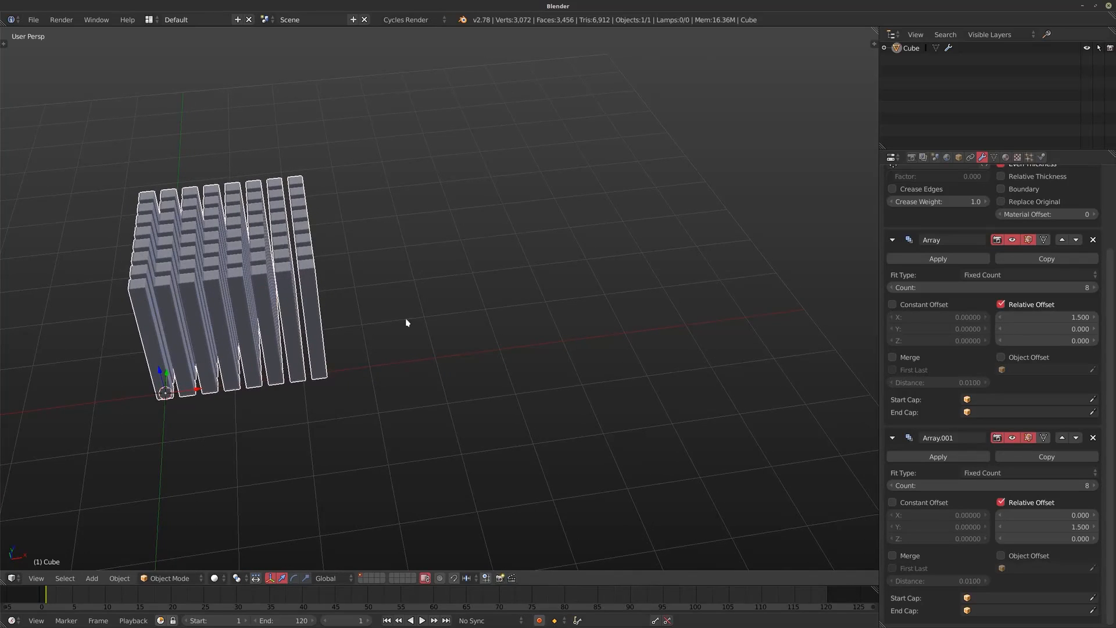
{"action": "middle_click_drag", "start_coordinate": [429, 265], "coordinate": [374, 329]}
{"action": "scroll", "coordinate": [409, 282], "scroll_direction": "down", "scroll_amount": 3}
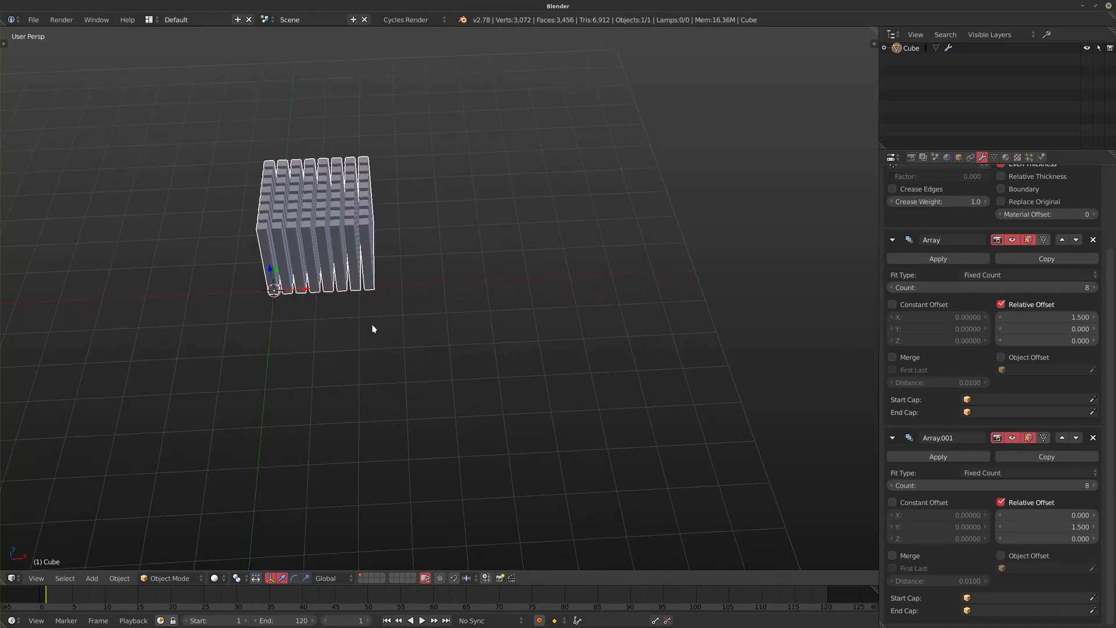
- Add a second cube and move it horizontally, with Z locked, to a free spot away from the pillar grid
{"action": "key", "text": "shift+a"}
{"action": "mouse_move", "coordinate": [287, 356]}
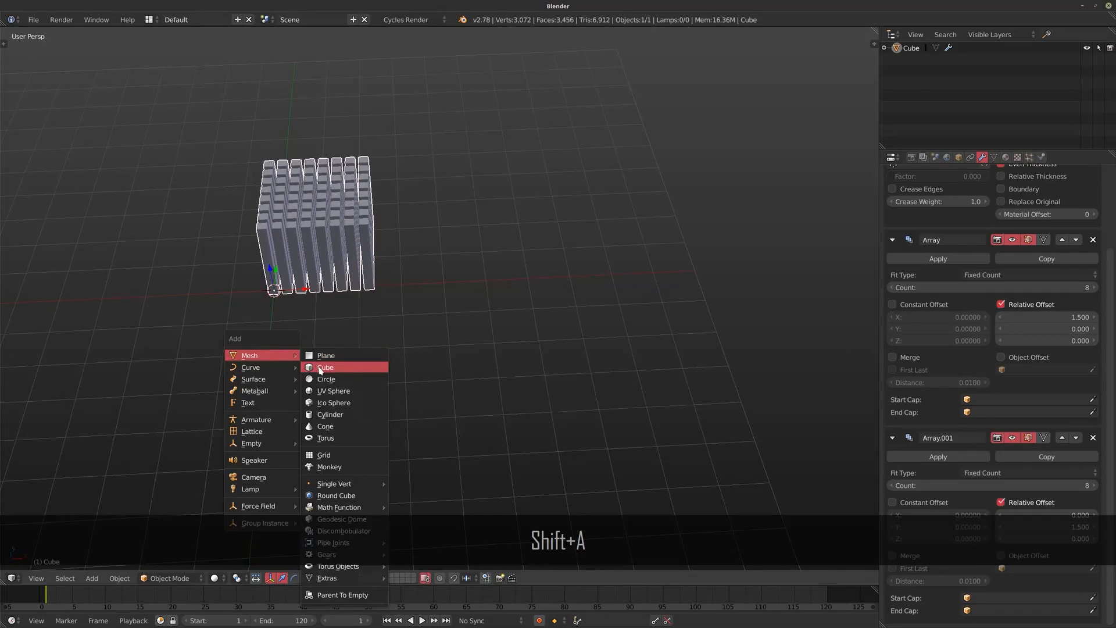
{"action": "left_click", "coordinate": [321, 367]}
{"action": "middle_click_drag", "start_coordinate": [251, 357], "coordinate": [424, 378]}
{"action": "key", "text": "g"}
{"action": "key", "text": "shift+z"}
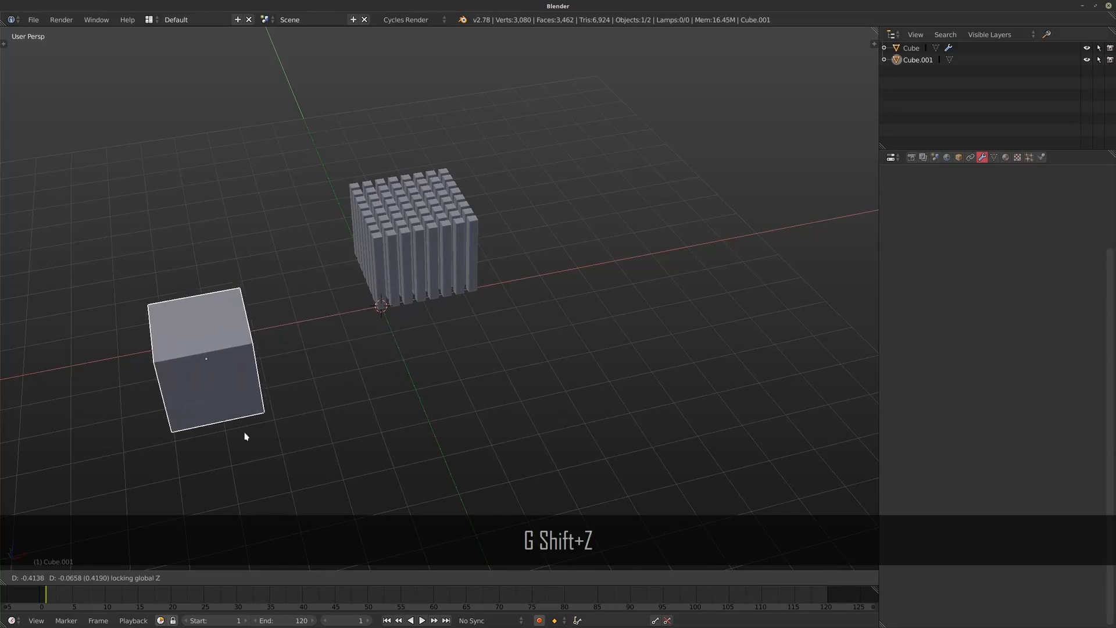
{"action": "left_click", "coordinate": [239, 443]}
- Raise the second cube's geometry by 0.1 along Z in Edit Mode and return to Object Mode
{"action": "key", "text": "Tab"}
{"action": "middle_click_drag", "start_coordinate": [239, 443], "coordinate": [302, 430]}
{"action": "type", "text": "gz"}
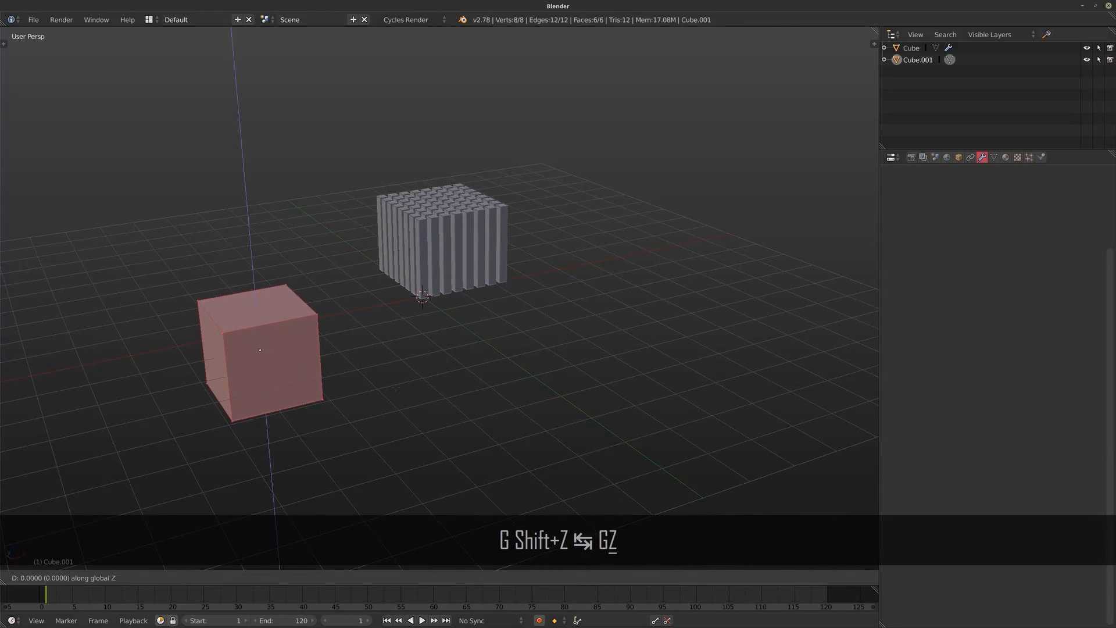
{"action": "type", "text": ".1"}
{"action": "key", "text": "Return"}
{"action": "middle_click_drag", "start_coordinate": [424, 395], "coordinate": [506, 364]}
{"action": "scroll", "coordinate": [472, 469], "scroll_direction": "up", "scroll_amount": 3}
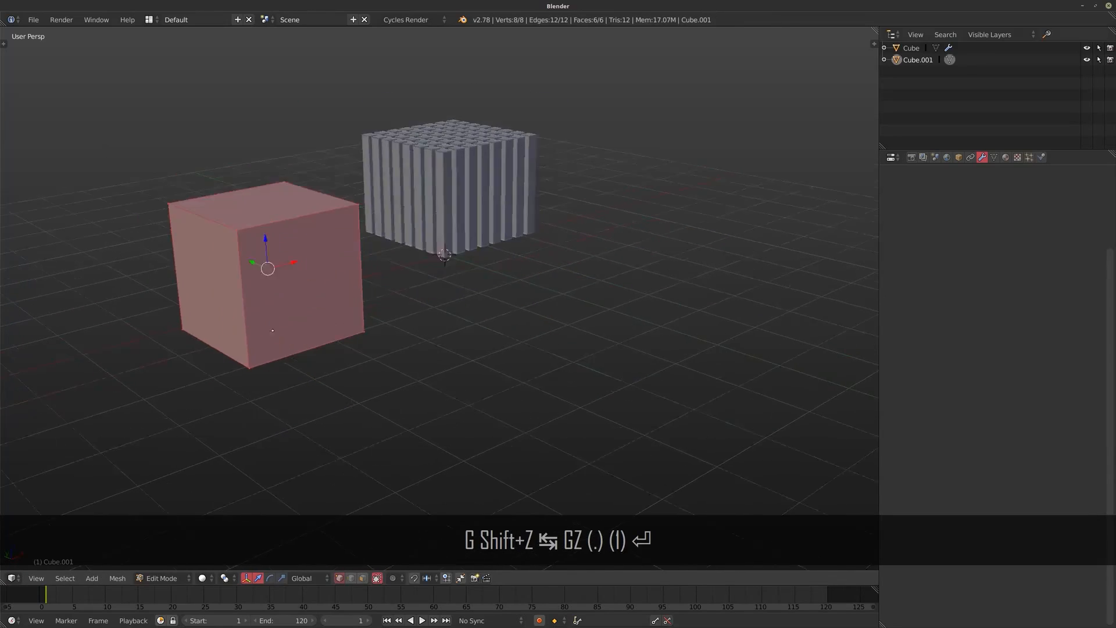
{"action": "middle_click_drag", "start_coordinate": [473, 469], "coordinate": [335, 414]}
{"action": "key", "text": "Tab"}
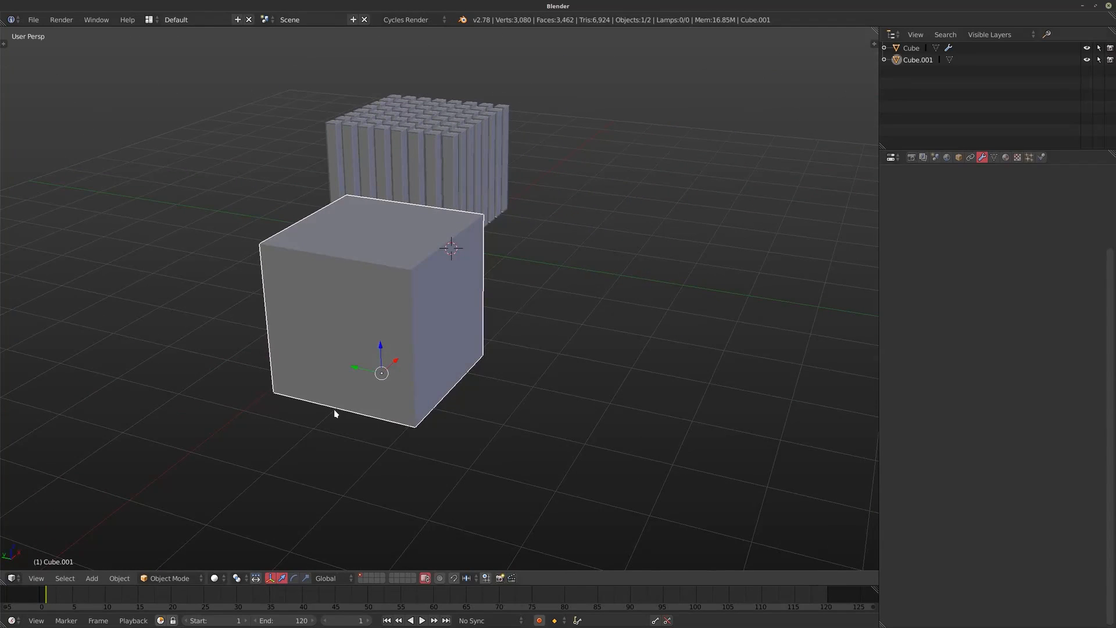
- Clear the second cube's location, then move it horizontally, with Z locked, back in front of the pillar grid
{"action": "key", "text": "alt+g"}
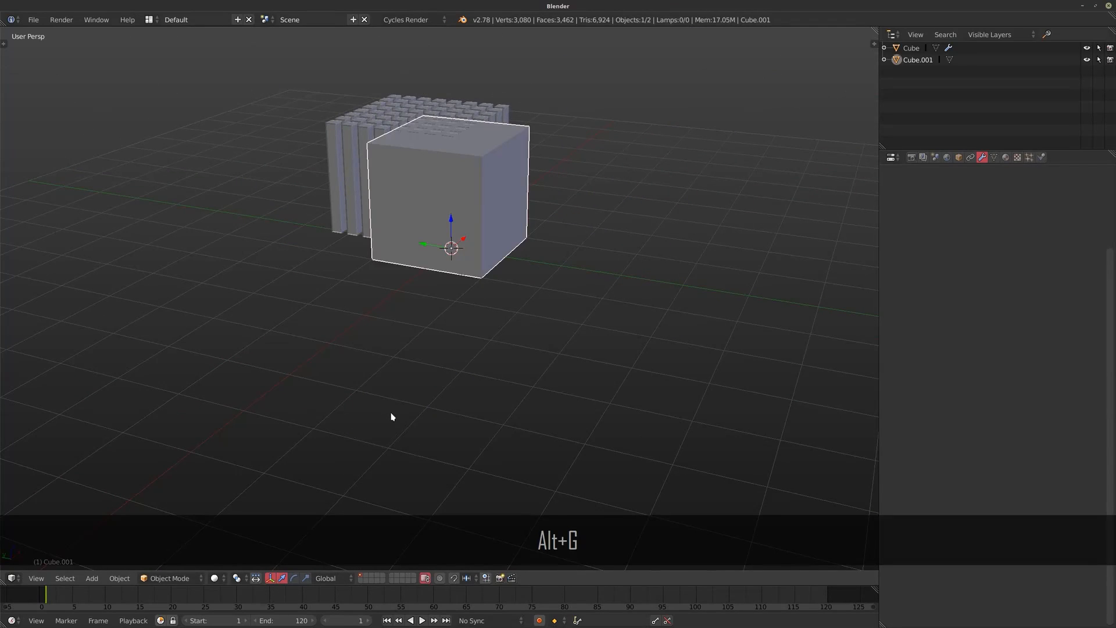
{"action": "key", "text": "g"}
{"action": "key", "text": "shift+z"}
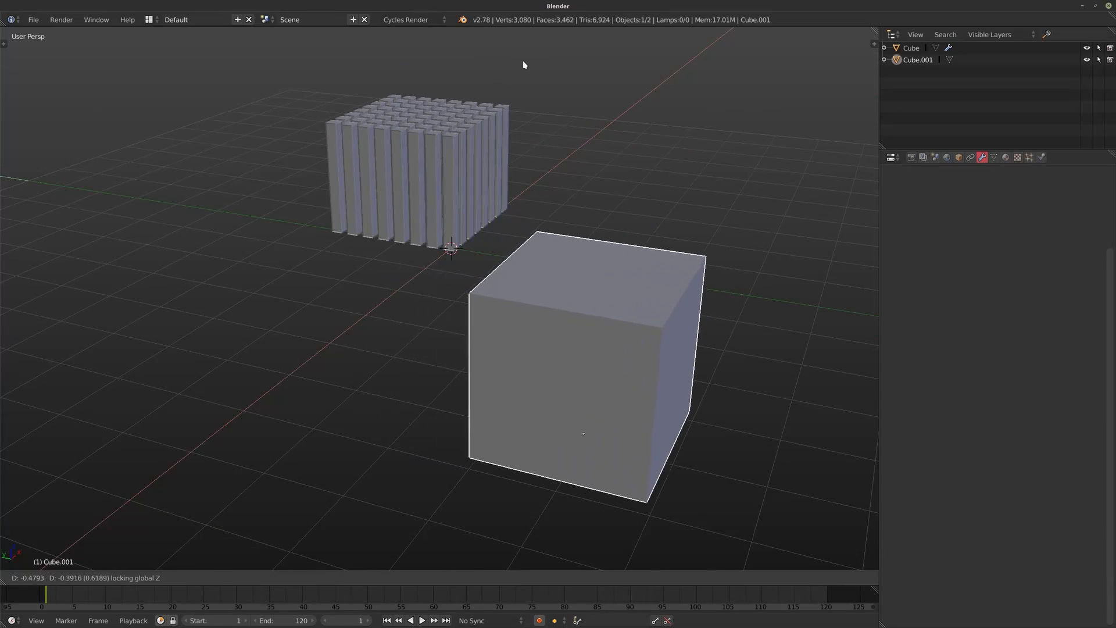
{"action": "left_click", "coordinate": [524, 41]}
{"action": "scroll", "coordinate": [579, 292], "scroll_direction": "down", "scroll_amount": 2}
{"action": "middle_click_drag", "start_coordinate": [579, 293], "coordinate": [486, 283]}
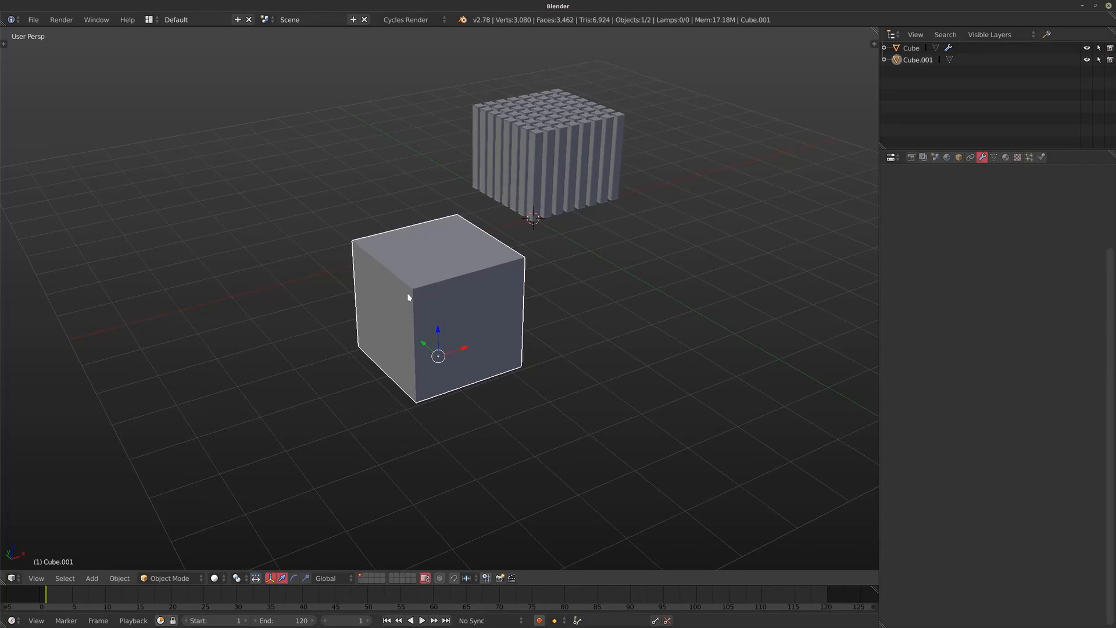
{"action": "middle_click_drag", "start_coordinate": [469, 284], "coordinate": [441, 272], "text": "shift"}
{"action": "middle_click_drag", "start_coordinate": [411, 309], "coordinate": [394, 326], "text": "shift"}
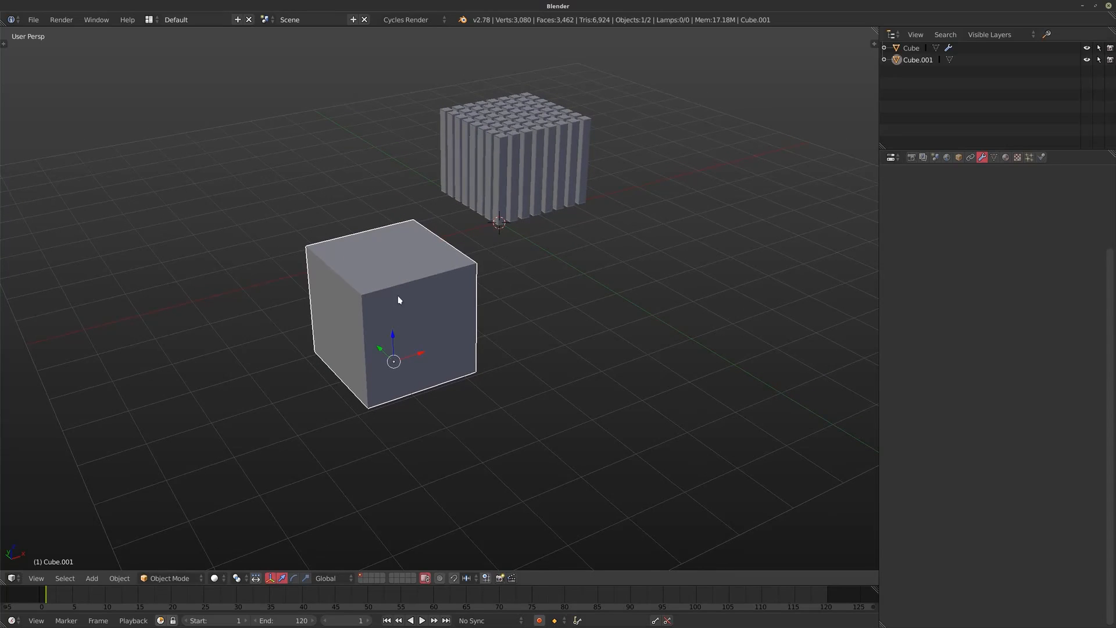
{"action": "middle_click_drag", "start_coordinate": [374, 311], "coordinate": [424, 327]}
{"action": "key", "text": "Tab"}
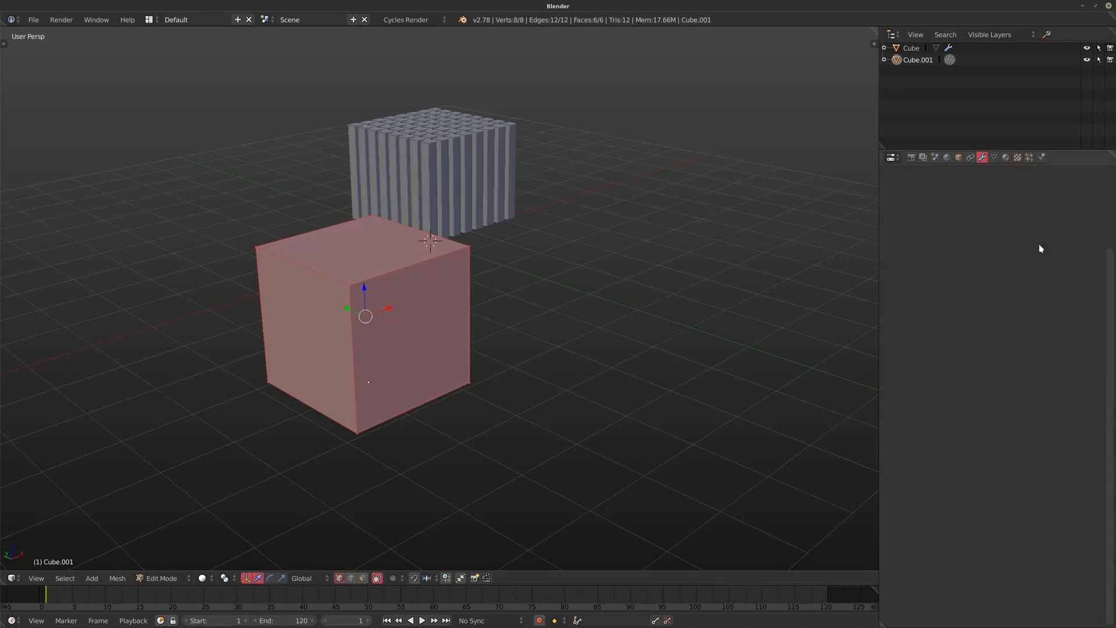
{"action": "middle_click_drag", "start_coordinate": [505, 329], "coordinate": [488, 331]}
{"action": "key", "text": "w"}
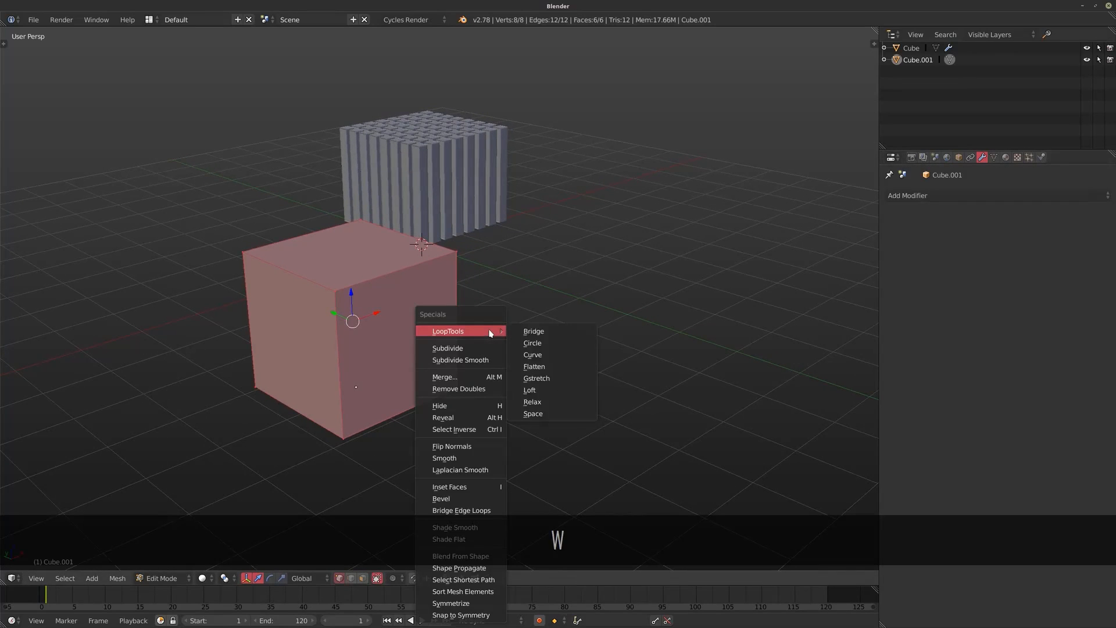
{"action": "key", "text": "Tab"}
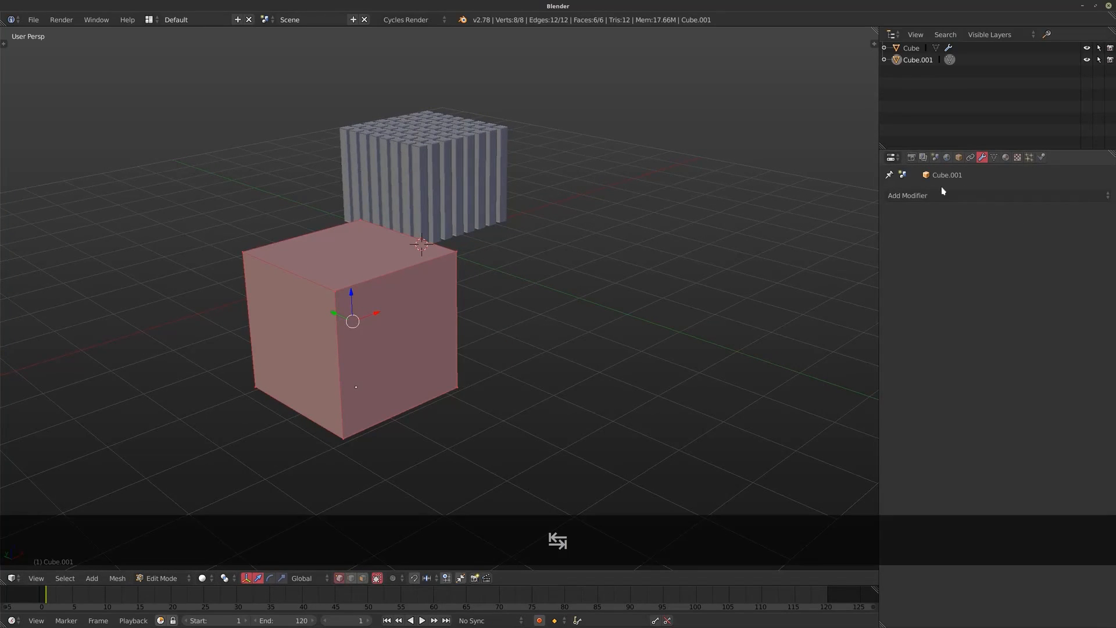
{"action": "key", "text": "Tab"}
- Add a Simple Subdivision Surface modifier to the second cube, with view and render levels both set to 3
{"action": "left_click", "coordinate": [1035, 195]}
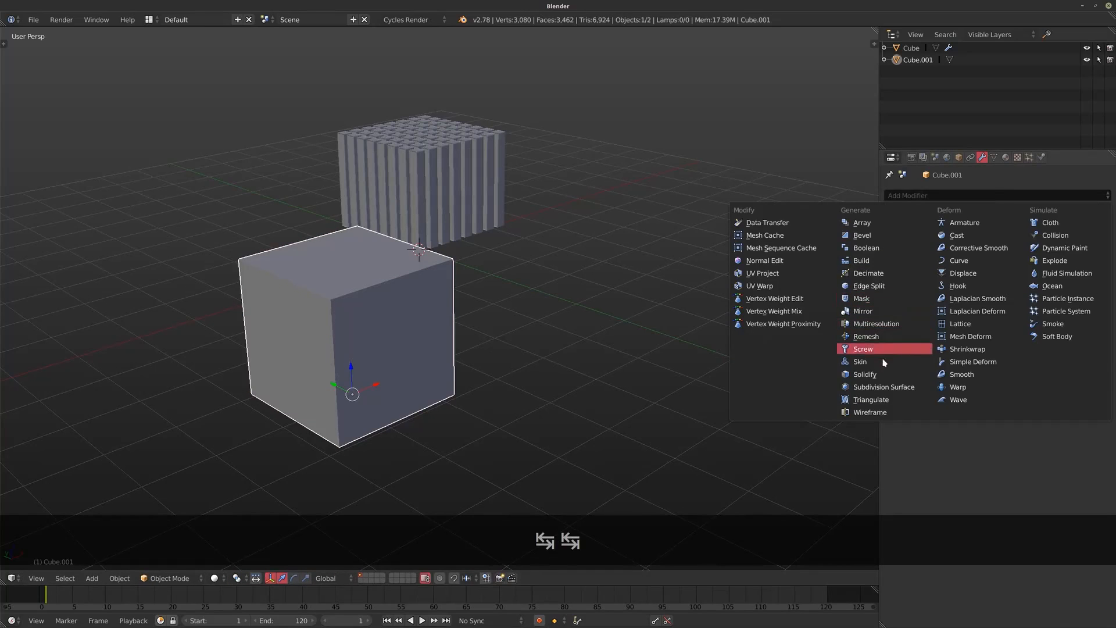
{"action": "left_click", "coordinate": [875, 387]}
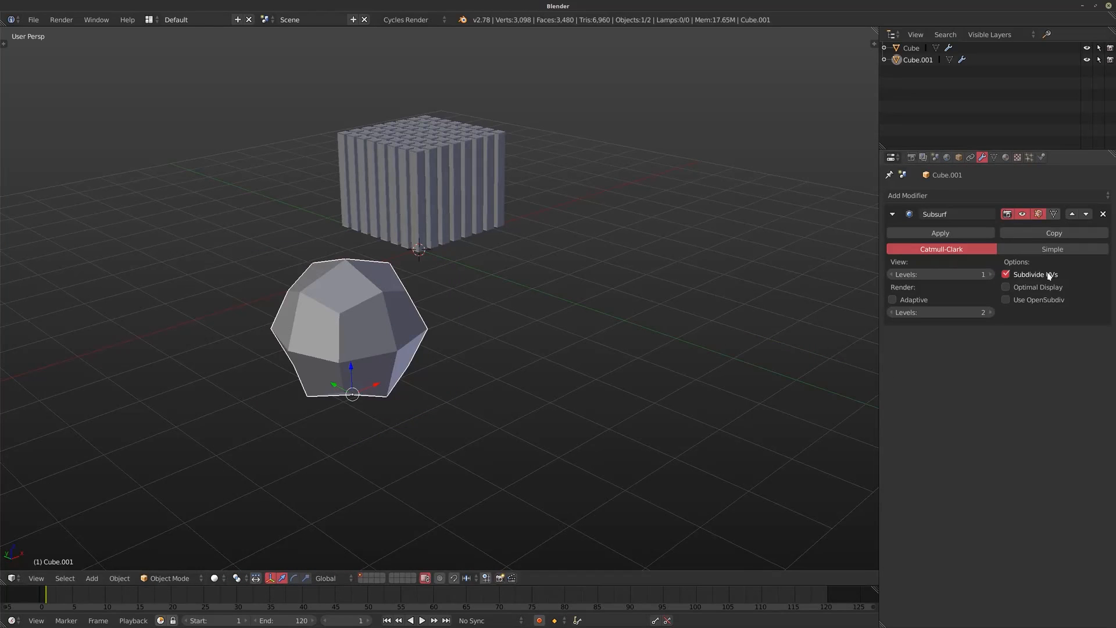
{"action": "left_click", "coordinate": [1018, 250]}
{"action": "key", "text": "z"}
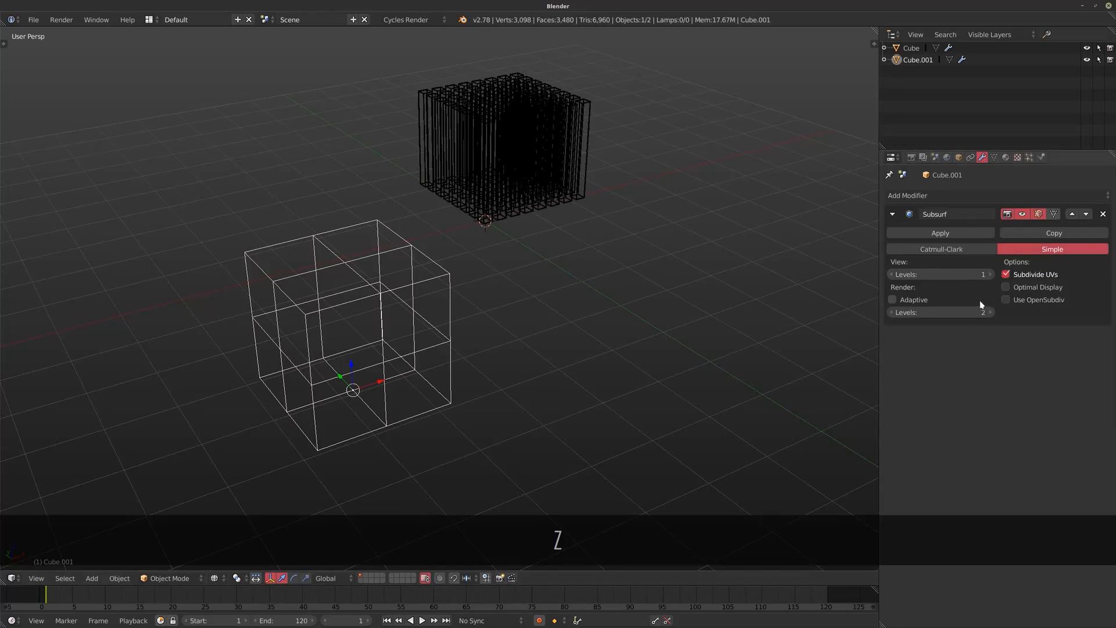
{"action": "left_click", "coordinate": [989, 275]}
{"action": "left_click", "coordinate": [990, 274]}
{"action": "left_click", "coordinate": [990, 313]}
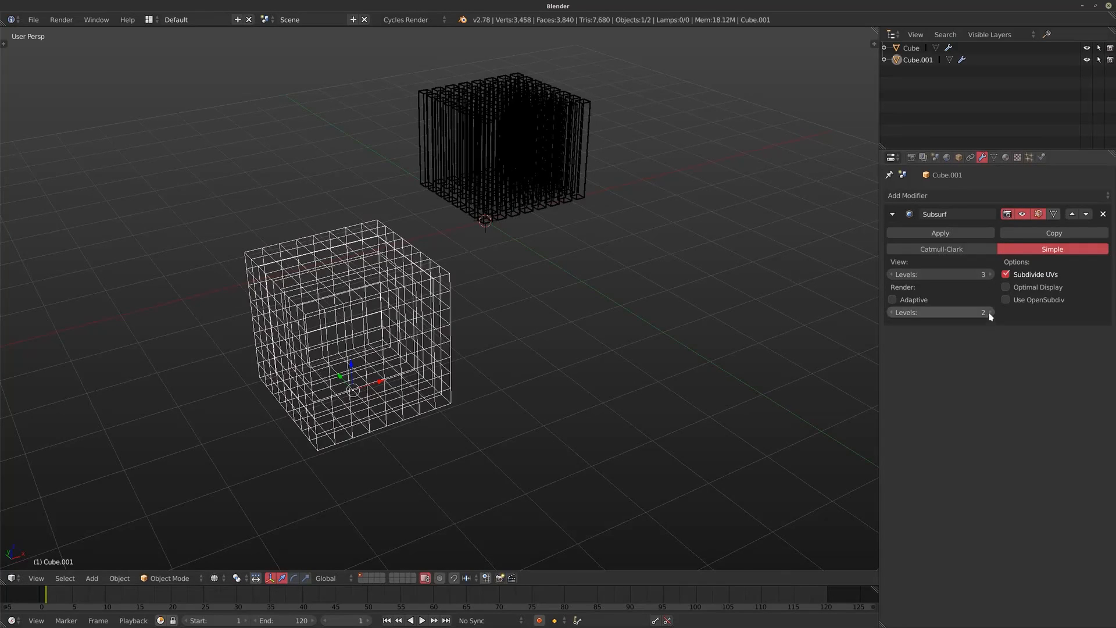
{"action": "key", "text": "z"}
- Add a Wireframe modifier to the second cube and set its thickness to 0.0025
{"action": "left_click", "coordinate": [953, 196]}
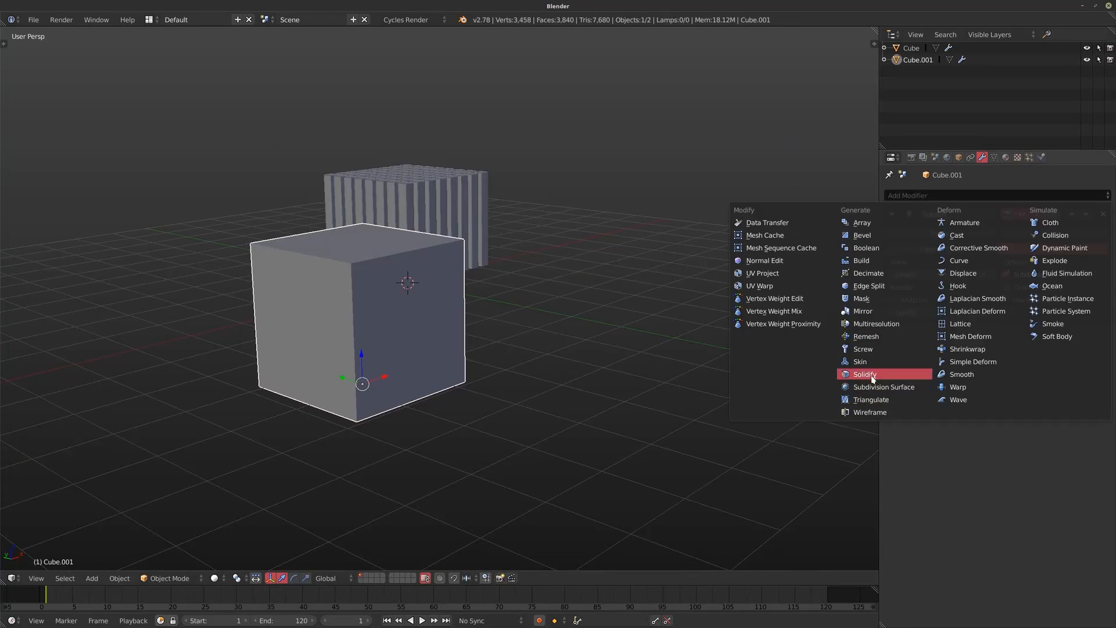
{"action": "left_click", "coordinate": [875, 413]}
{"action": "middle_click_drag", "start_coordinate": [554, 316], "coordinate": [600, 389]}
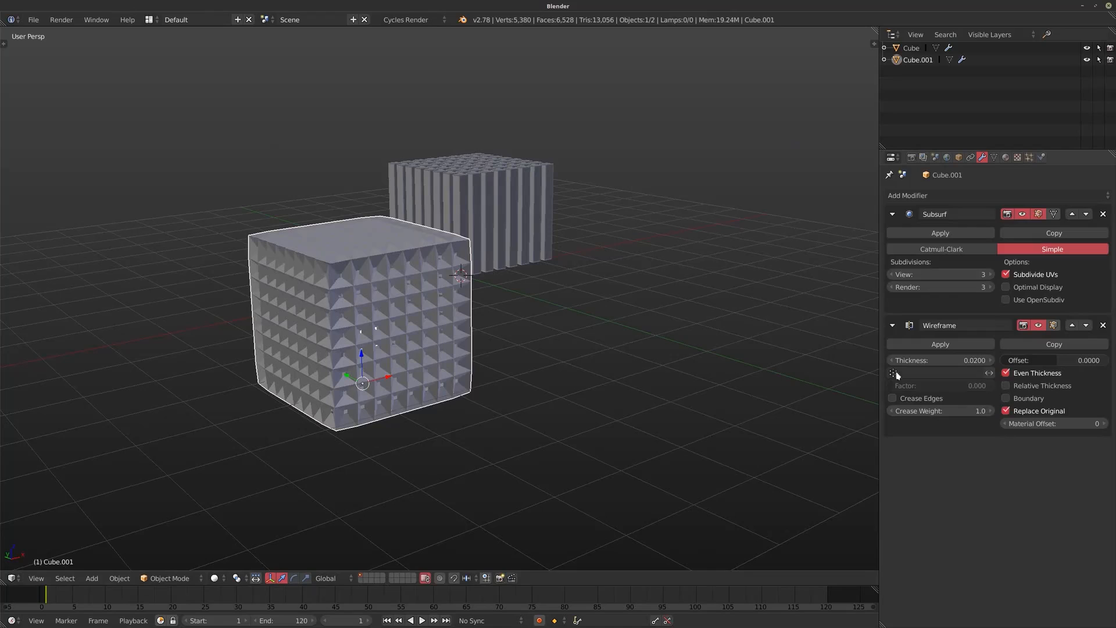
{"action": "type", "text": ".01"}
{"action": "key", "text": "Return"}
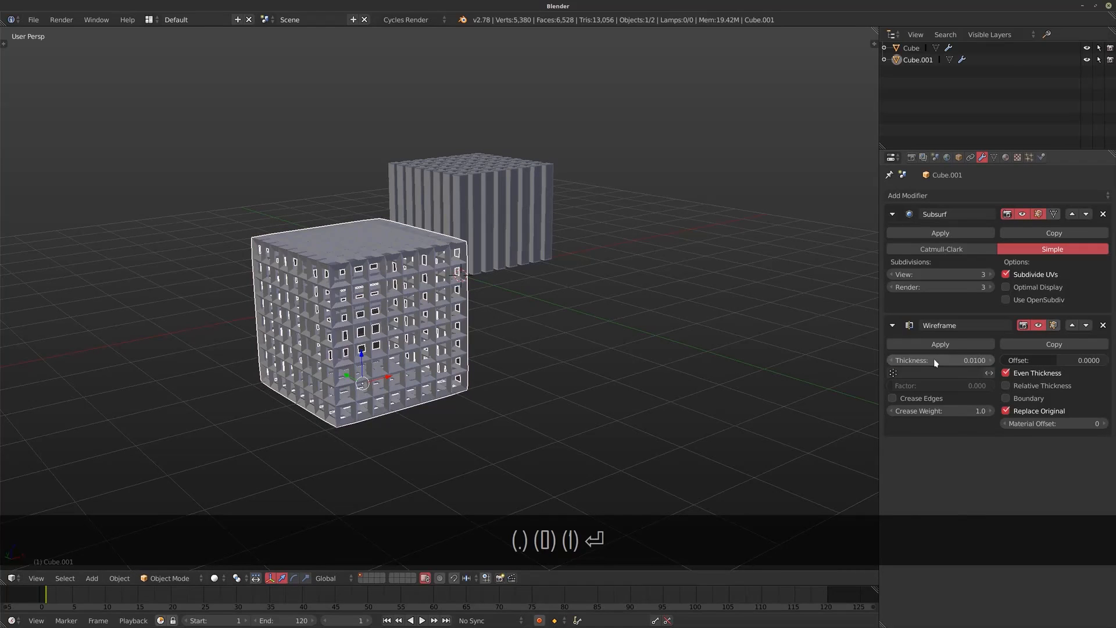
{"action": "left_click", "coordinate": [924, 359]}
{"action": "type", "text": ".0025"}
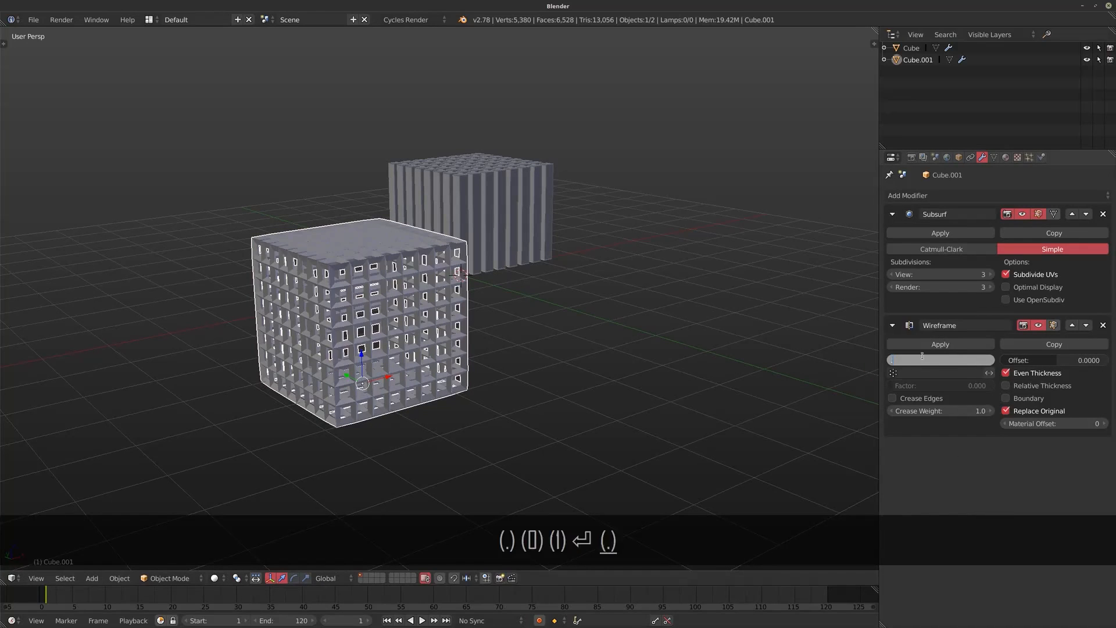
{"action": "key", "text": "Return"}
{"action": "mouse_move", "coordinate": [386, 308]}
{"action": "middle_mouse_down"}
{"action": "mouse_move", "coordinate": [362, 334]}
{"action": "mouse_move", "coordinate": [386, 343]}
{"action": "mouse_move", "coordinate": [391, 325]}
{"action": "middle_mouse_up"}
{"action": "scroll", "coordinate": [369, 321], "scroll_direction": "up", "scroll_amount": 2}
- Add a Solidify modifier to the second cube and place it above the Wireframe modifier in the stack
{"action": "left_click", "coordinate": [928, 197]}
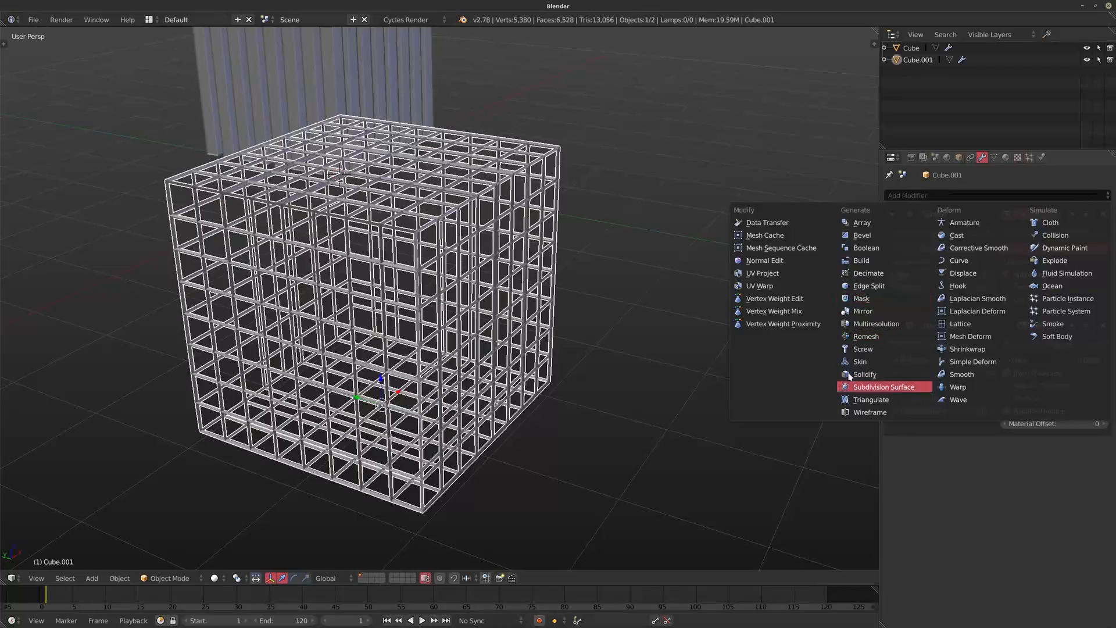
{"action": "left_click", "coordinate": [872, 381]}
{"action": "left_click", "coordinate": [1074, 450]}
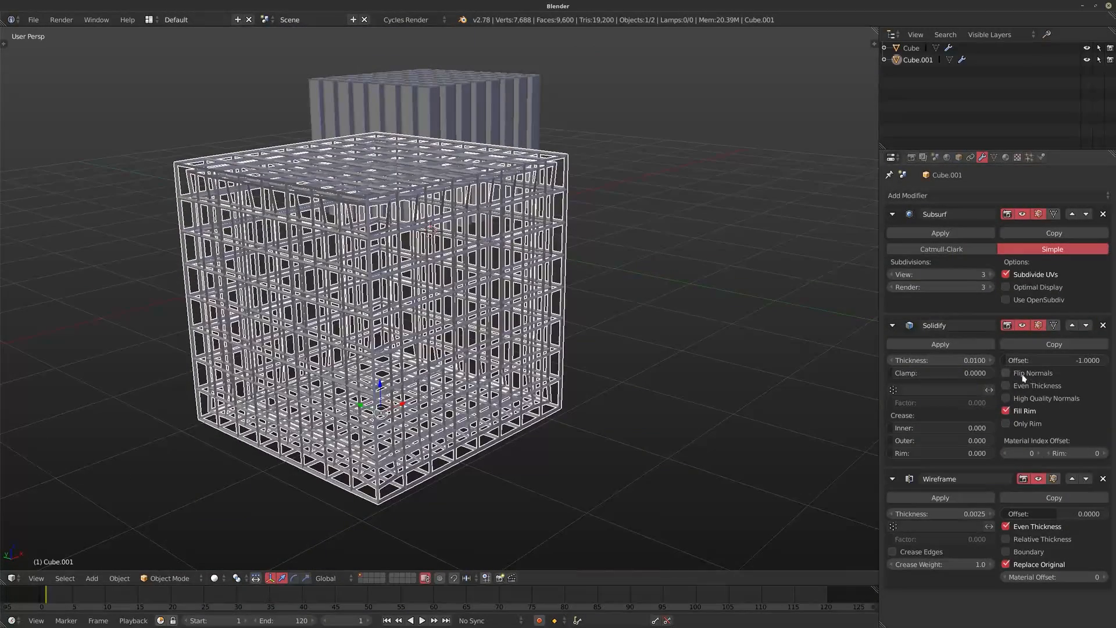
- Enable Even Thickness on the second cube's Solidify modifier and raise its thickness to 0.073
{"action": "left_click", "coordinate": [1007, 386]}
{"action": "left_click_drag", "start_coordinate": [923, 363], "coordinate": [957, 363]}
{"action": "left_click_drag", "start_coordinate": [925, 363], "coordinate": [935, 362]}
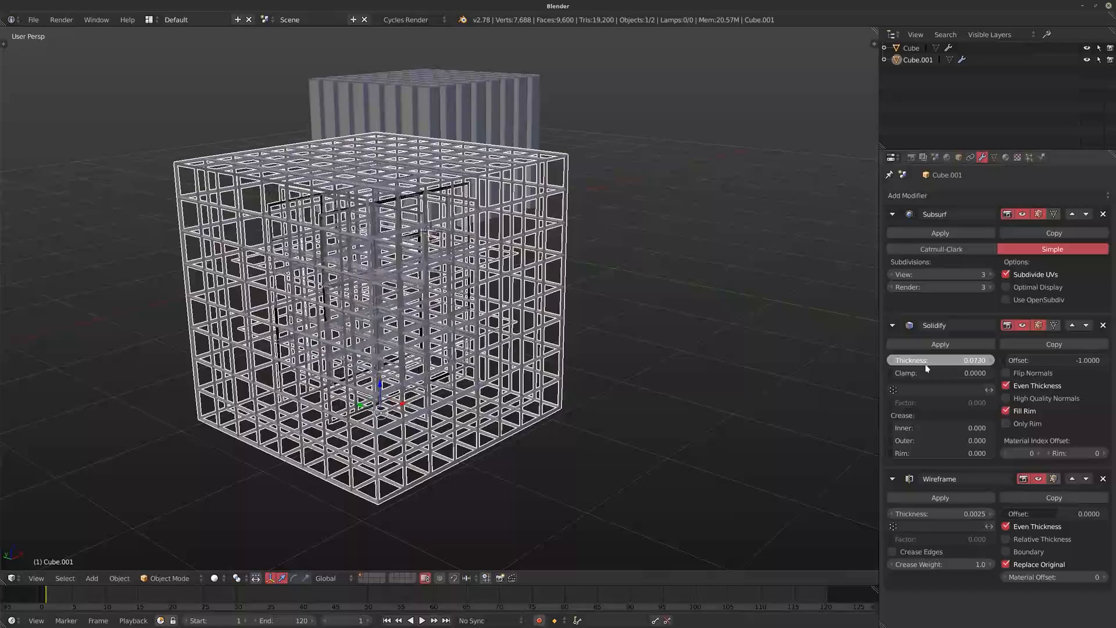
- Enable Boundary on the second cube's Wireframe modifier and examine the nested lattice inside the cube
{"action": "middle_click_drag", "start_coordinate": [566, 325], "coordinate": [504, 315]}
{"action": "scroll", "coordinate": [439, 299], "scroll_direction": "up", "scroll_amount": 3}
{"action": "middle_click_drag", "start_coordinate": [395, 279], "coordinate": [322, 205]}
{"action": "scroll", "coordinate": [233, 181], "scroll_direction": "up", "scroll_amount": 3}
{"action": "middle_click_drag", "start_coordinate": [465, 201], "coordinate": [414, 153]}
{"action": "scroll", "coordinate": [413, 153], "scroll_direction": "down", "scroll_amount": 4}
{"action": "middle_click_drag", "start_coordinate": [482, 259], "coordinate": [482, 251]}
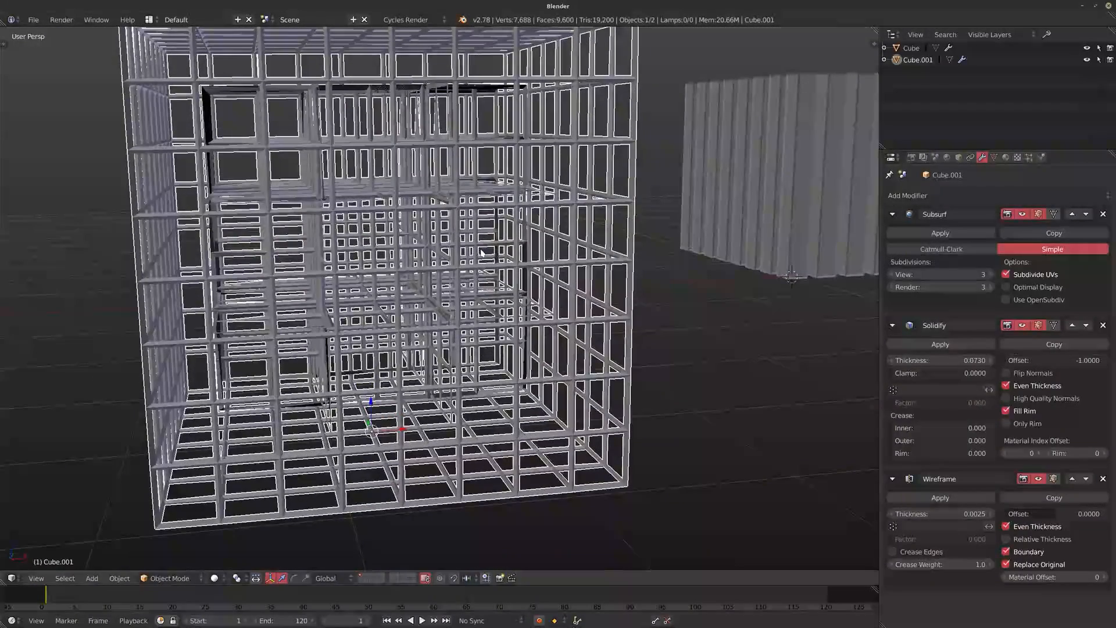
- Set the second cube's subdivision view level to 2 and reduce its Solidify thickness
{"action": "left_click", "coordinate": [891, 275]}
{"action": "left_click", "coordinate": [891, 274]}
{"action": "middle_click_drag", "start_coordinate": [489, 285], "coordinate": [237, 165]}
{"action": "key", "text": "ctrl+2"}
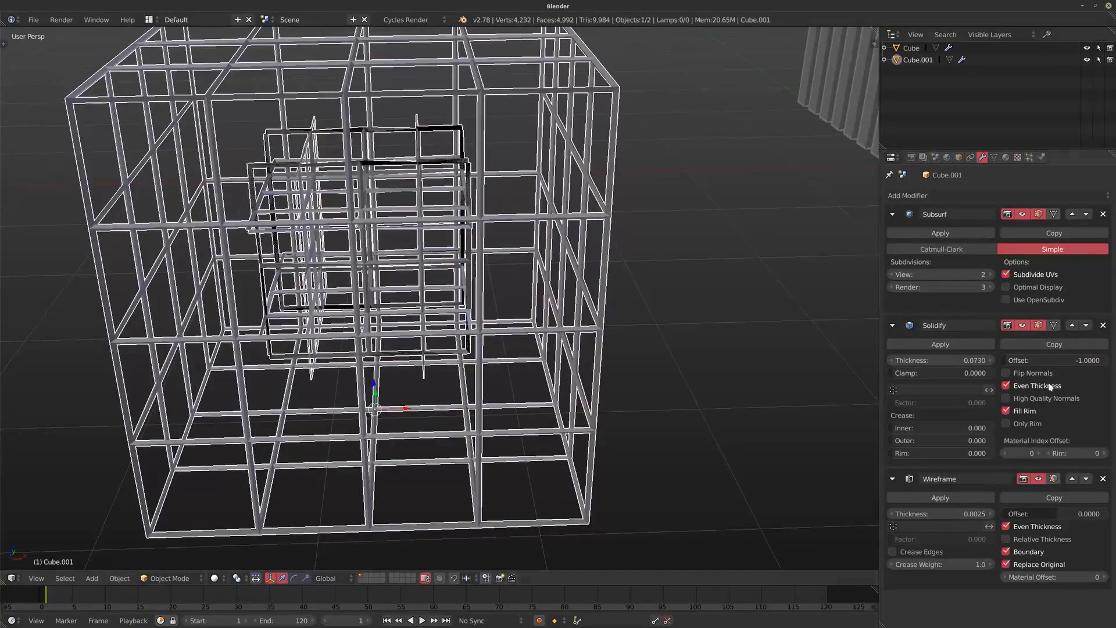
{"action": "left_click_drag", "start_coordinate": [926, 364], "coordinate": [872, 365]}
- Move the pillar grid along Y, farther away from the lattice cube
{"action": "scroll", "coordinate": [723, 358], "scroll_direction": "down", "scroll_amount": 5}
{"action": "middle_click_drag", "start_coordinate": [553, 334], "coordinate": [614, 336]}
{"action": "middle_click_drag", "start_coordinate": [485, 290], "coordinate": [381, 281]}
{"action": "right_click", "coordinate": [664, 206]}
{"action": "key", "text": "g"}
{"action": "key", "text": "y"}
{"action": "left_click", "coordinate": [765, 68]}
- Add a UV sphere at the 3D cursor, in the free space between the lattice cube and the pillar grid
{"action": "middle_click_drag", "start_coordinate": [605, 192], "coordinate": [179, 246]}
{"action": "middle_click_drag", "start_coordinate": [267, 247], "coordinate": [265, 255], "text": "shift"}
{"action": "scroll", "coordinate": [476, 304], "scroll_direction": "up", "scroll_amount": 1}
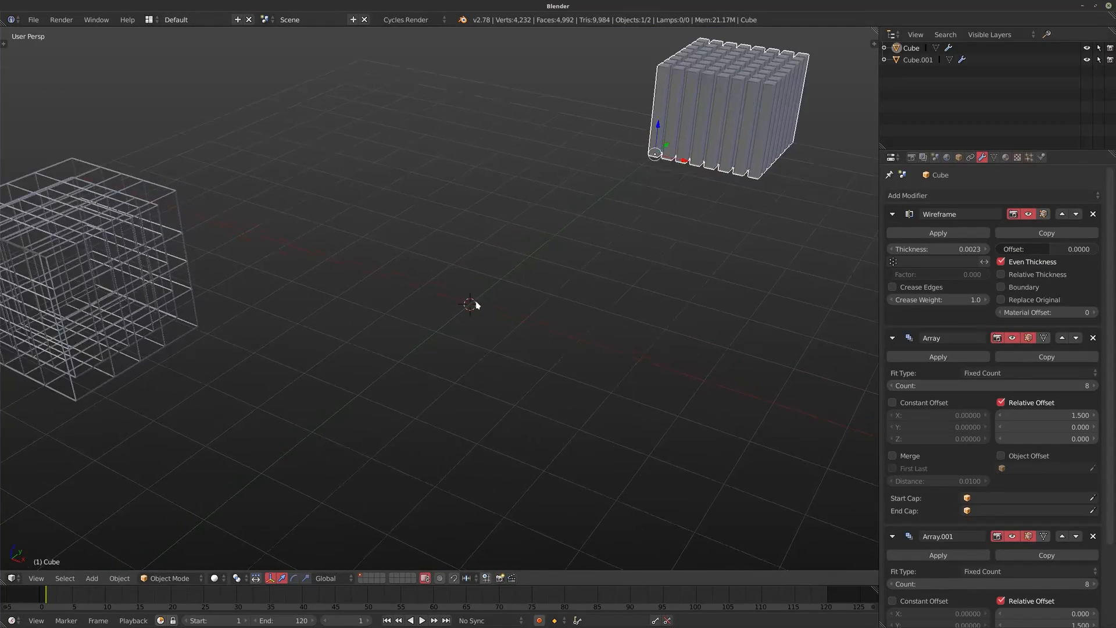
{"action": "key", "text": "shift+a"}
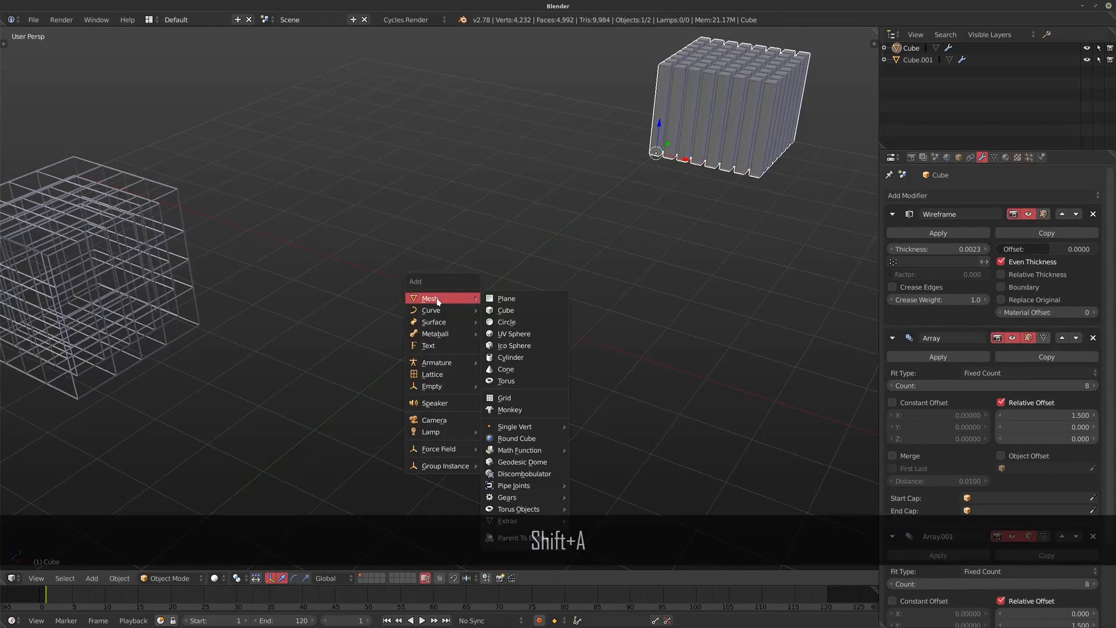
{"action": "left_click", "coordinate": [514, 334]}
- Set the new UV sphere to 128 segments and 64 rings
{"action": "scroll", "coordinate": [523, 339], "scroll_direction": "up", "scroll_amount": 3}
{"action": "key", "text": "t"}
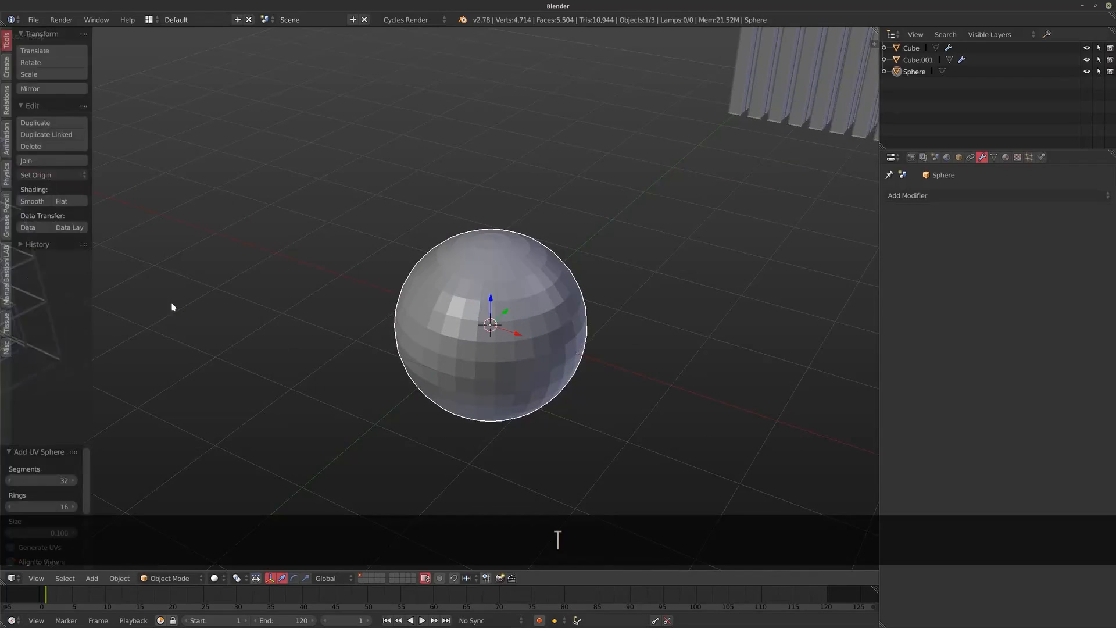
{"action": "type", "text": "128"}
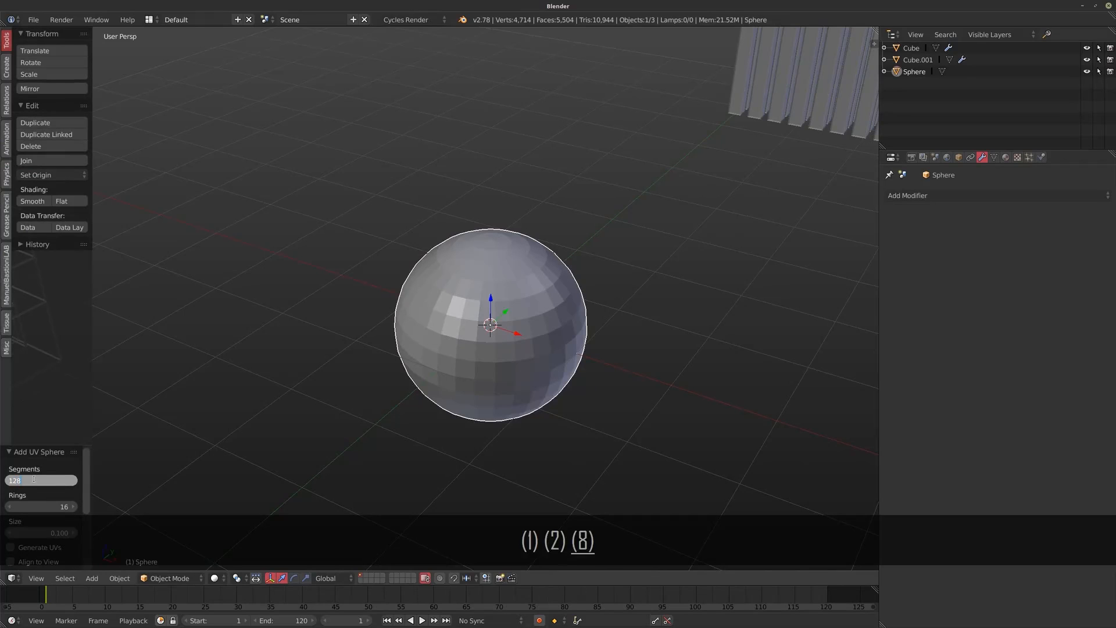
{"action": "key", "text": "Tab"}
{"action": "type", "text": "64"}
{"action": "key", "text": "Return"}
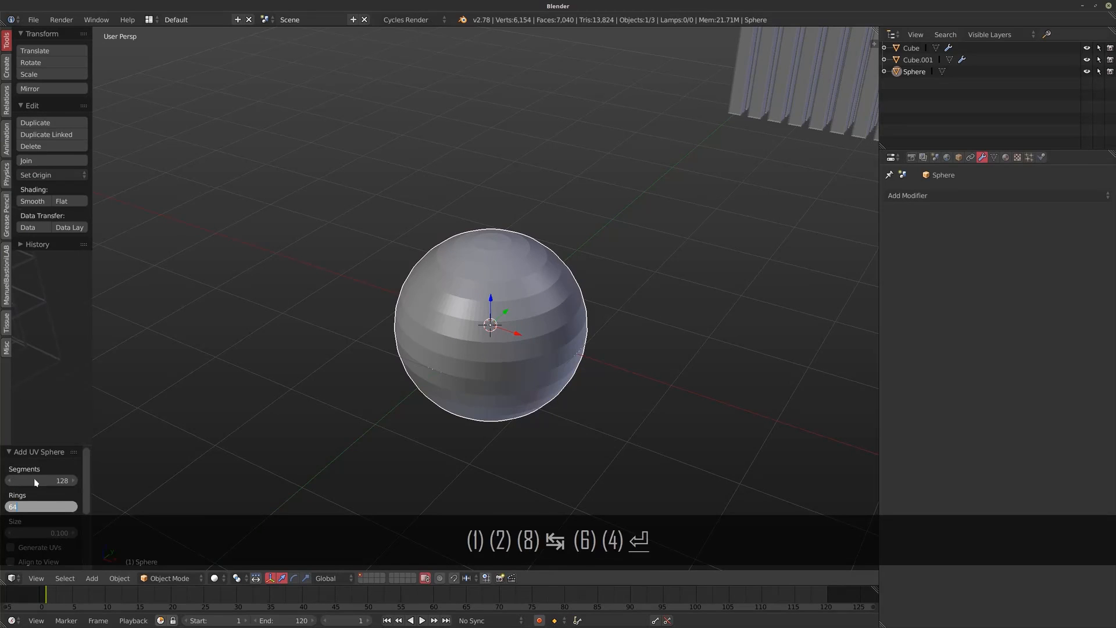
- Add an Edge Split modifier to the sphere and set its split angle to 0°
{"action": "scroll", "coordinate": [520, 341], "scroll_direction": "up", "scroll_amount": 2}
{"action": "middle_click_drag", "start_coordinate": [520, 341], "coordinate": [428, 312]}
{"action": "left_click", "coordinate": [922, 197]}
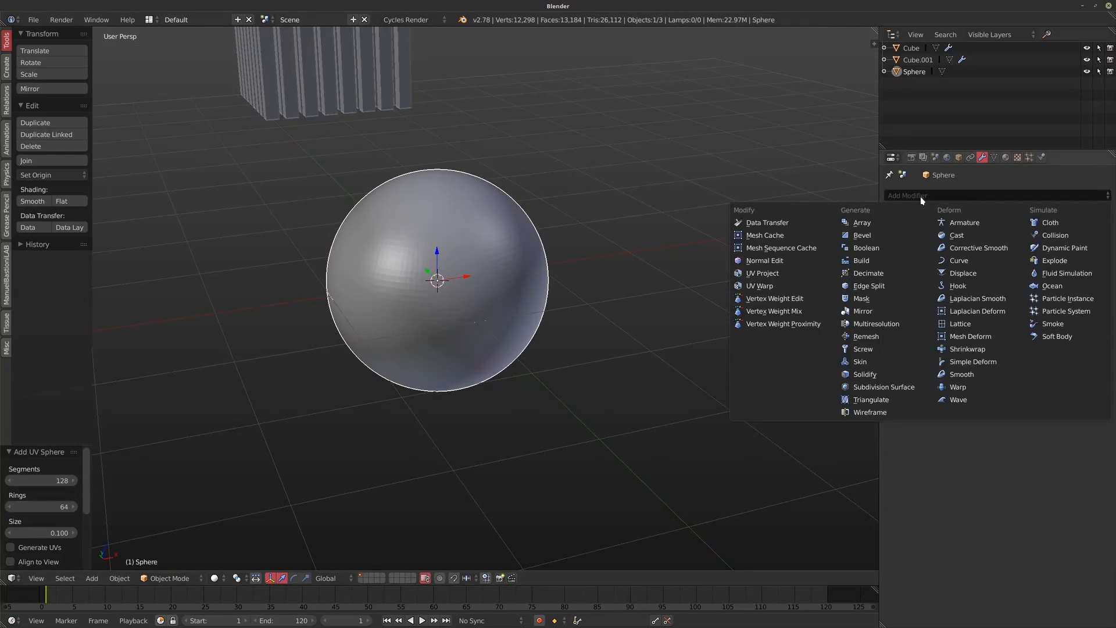
{"action": "left_click", "coordinate": [875, 287]}
{"action": "middle_click_drag", "start_coordinate": [610, 301], "coordinate": [862, 282]}
{"action": "left_click", "coordinate": [931, 263]}
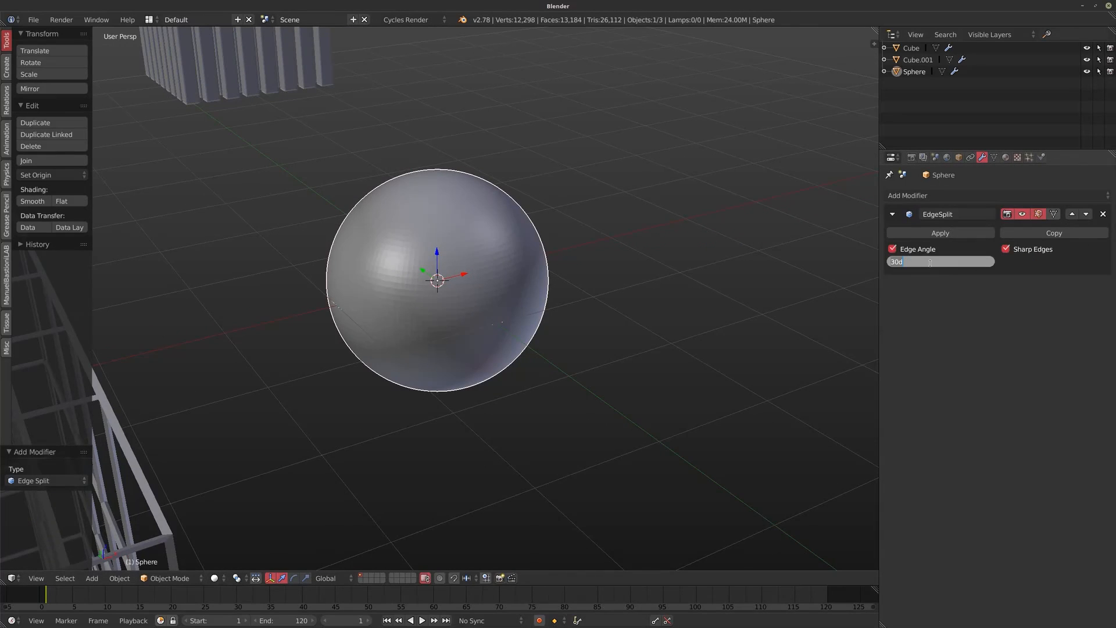
{"action": "type", "text": "0"}
{"action": "key", "text": "Return"}
- Add a Smooth modifier after the sphere's Edge Split modifier
{"action": "middle_click_drag", "start_coordinate": [480, 191], "coordinate": [440, 268]}
{"action": "scroll", "coordinate": [411, 251], "scroll_direction": "up", "scroll_amount": 3}
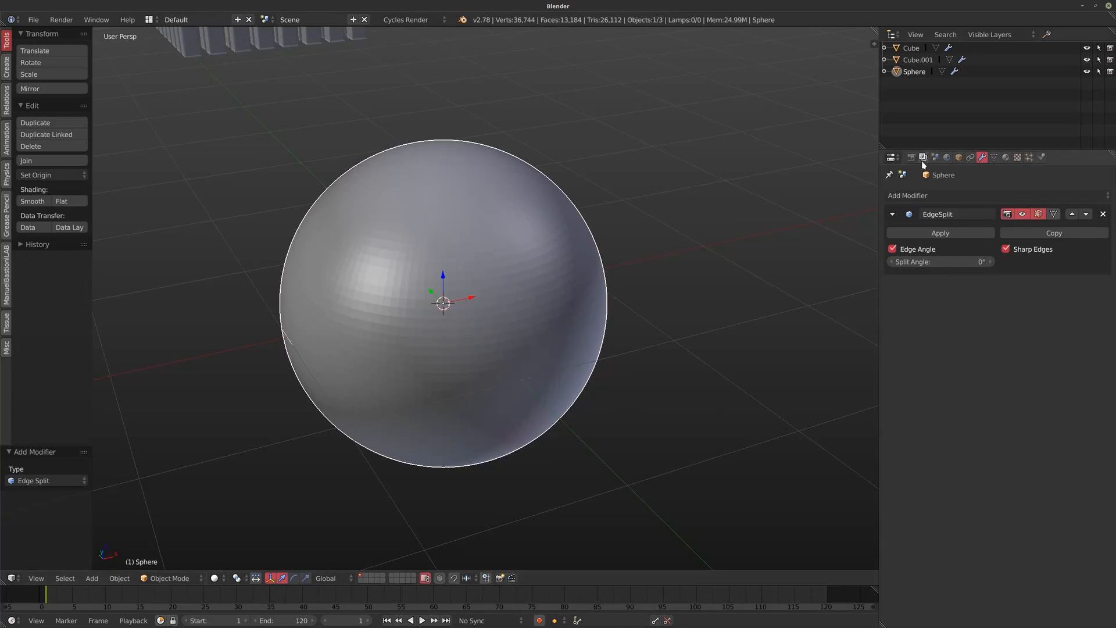
{"action": "left_click", "coordinate": [936, 195]}
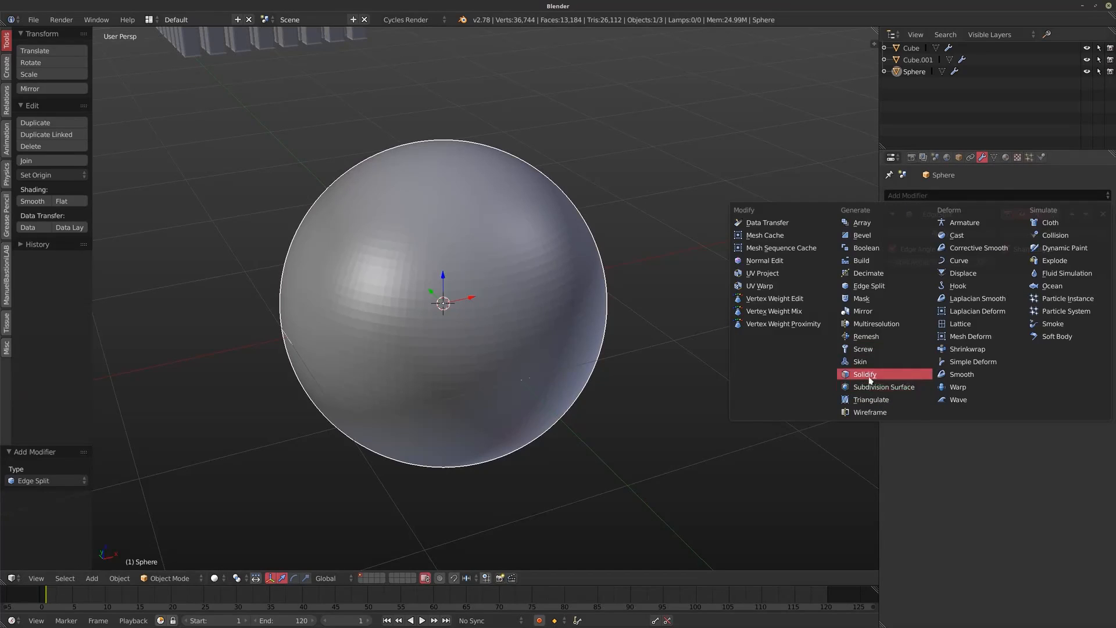
{"action": "left_click", "coordinate": [961, 374]}
{"action": "scroll", "coordinate": [418, 317], "scroll_direction": "up", "scroll_amount": 2}
{"action": "scroll", "coordinate": [479, 268], "scroll_direction": "up", "scroll_amount": 2}
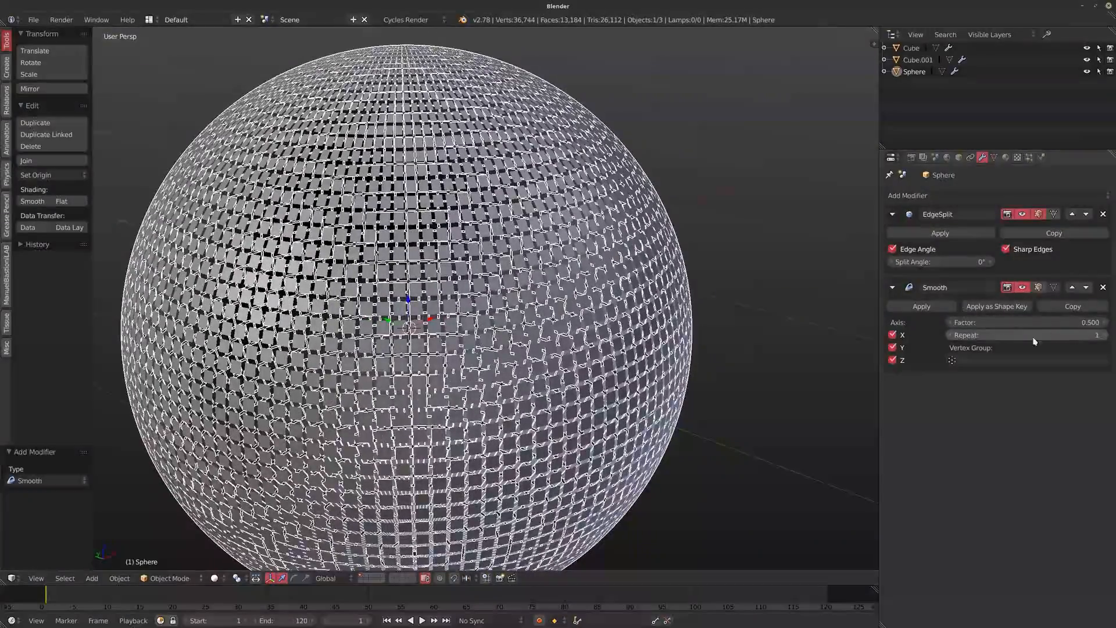
- Set the sphere's Smooth modifier to 4 repeats and a factor of 0.861
{"action": "left_click", "coordinate": [1104, 334]}
{"action": "left_click", "coordinate": [1104, 335]}
{"action": "left_click", "coordinate": [1104, 335]}
{"action": "middle_click_drag", "start_coordinate": [785, 328], "coordinate": [686, 325]}
{"action": "mouse_move", "coordinate": [1036, 323]}
{"action": "left_mouse_down"}
{"action": "mouse_move", "coordinate": [979, 323]}
{"action": "mouse_move", "coordinate": [1061, 324]}
{"action": "mouse_move", "coordinate": [980, 323]}
{"action": "mouse_move", "coordinate": [1048, 323]}
{"action": "left_mouse_up"}
{"action": "scroll", "coordinate": [440, 269], "scroll_direction": "down", "scroll_amount": 2}
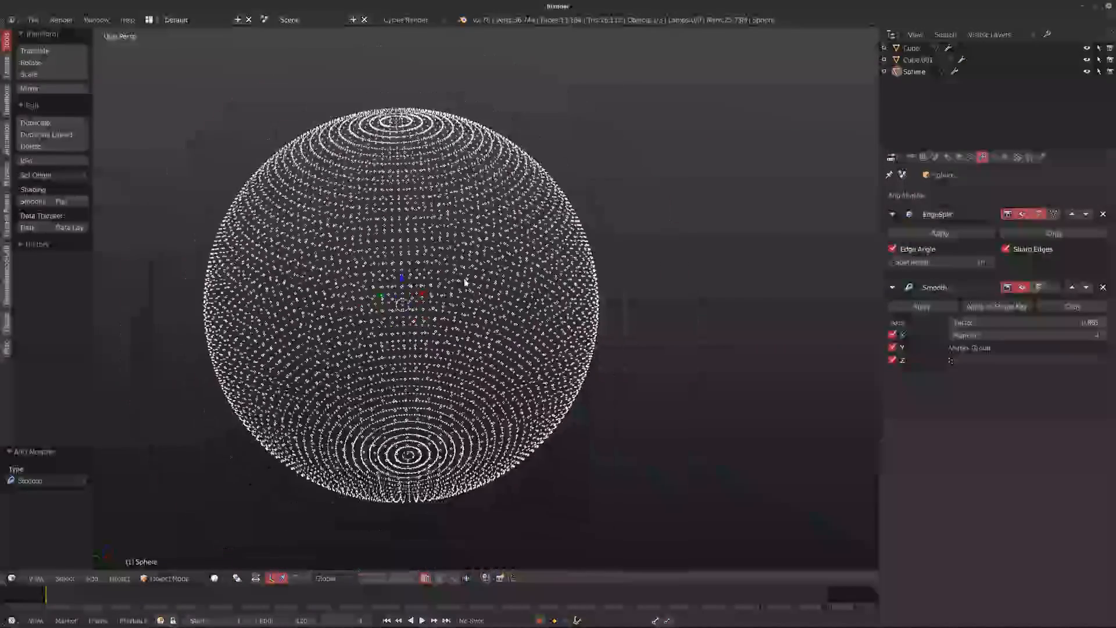
{"action": "middle_click_drag", "start_coordinate": [394, 326], "coordinate": [400, 254]}
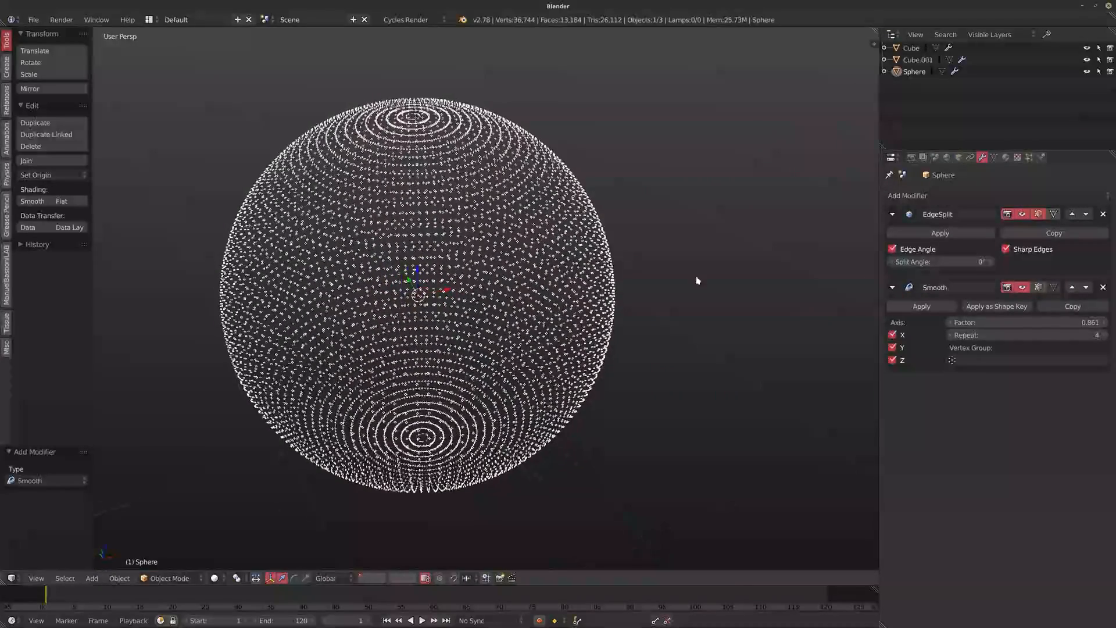
- Add a Solidify modifier to the sphere and place it above the Smooth modifier in the stack
{"action": "left_click", "coordinate": [926, 196]}
{"action": "left_click", "coordinate": [876, 375]}
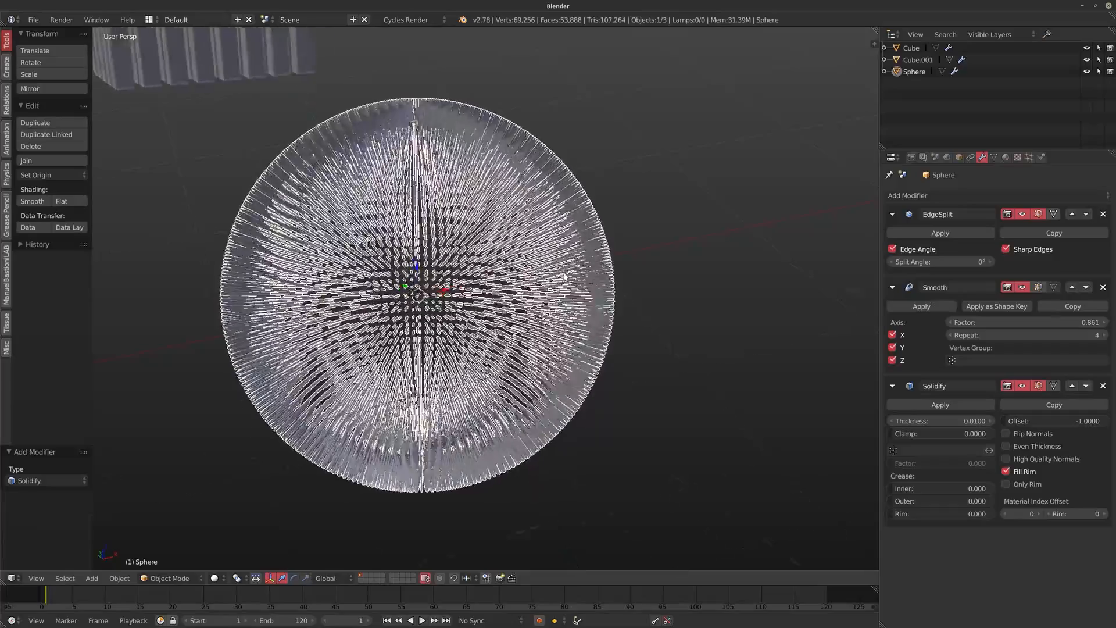
{"action": "middle_click_drag", "start_coordinate": [686, 331], "coordinate": [779, 369]}
{"action": "scroll", "coordinate": [738, 334], "scroll_direction": "up", "scroll_amount": 1}
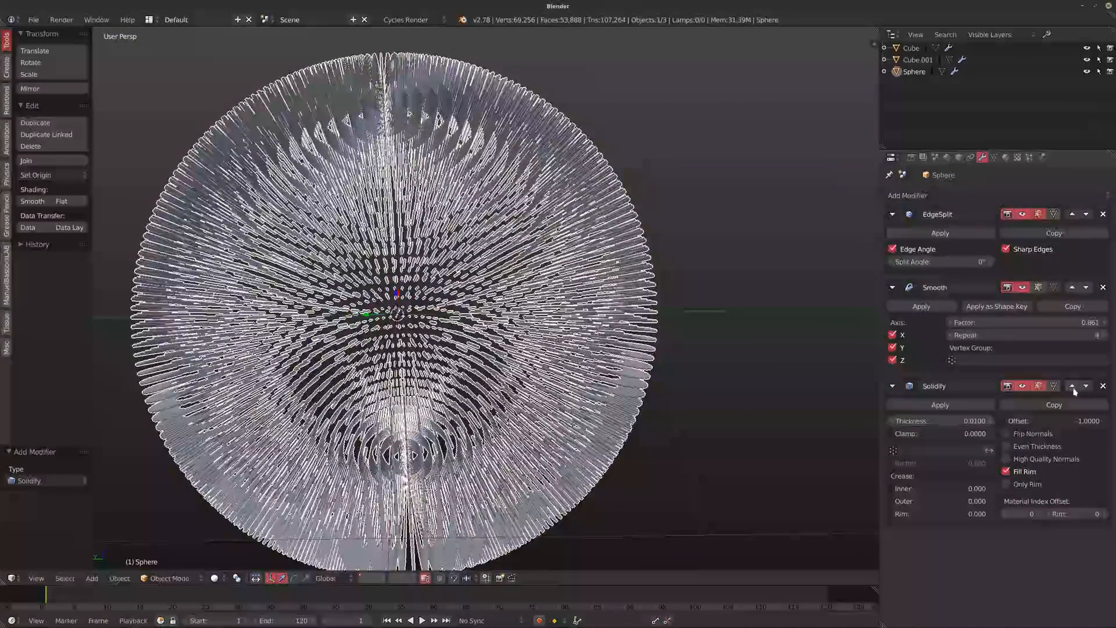
{"action": "left_click", "coordinate": [1072, 385]}
- Disable Fill Rim on the sphere's Solidify modifier and examine the separated faces from several angles
{"action": "scroll", "coordinate": [362, 184], "scroll_direction": "up", "scroll_amount": 2}
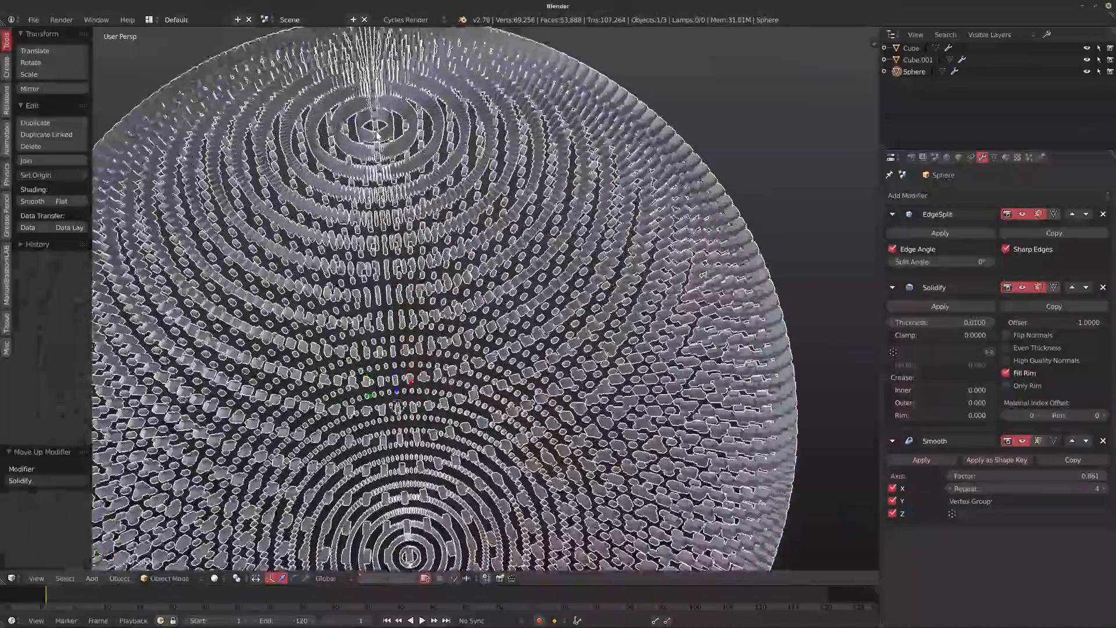
{"action": "scroll", "coordinate": [362, 184], "scroll_direction": "up", "scroll_amount": 2}
{"action": "middle_click_drag", "start_coordinate": [366, 179], "coordinate": [343, 156]}
{"action": "scroll", "coordinate": [343, 156], "scroll_direction": "down", "scroll_amount": 3}
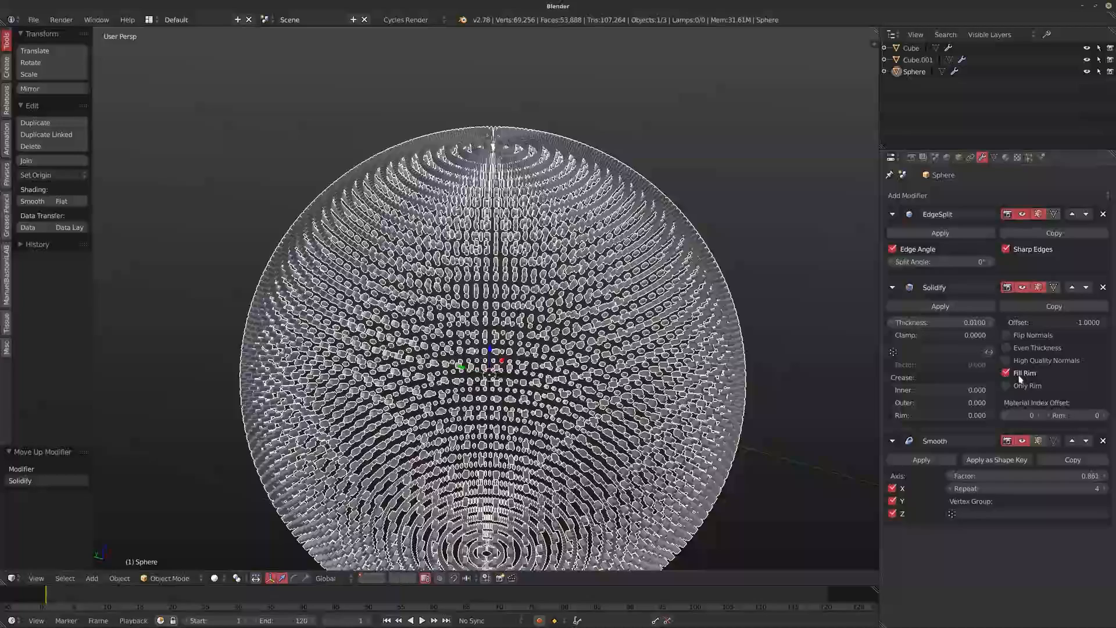
{"action": "left_click", "coordinate": [1006, 373]}
{"action": "middle_click_drag", "start_coordinate": [725, 225], "coordinate": [727, 254]}
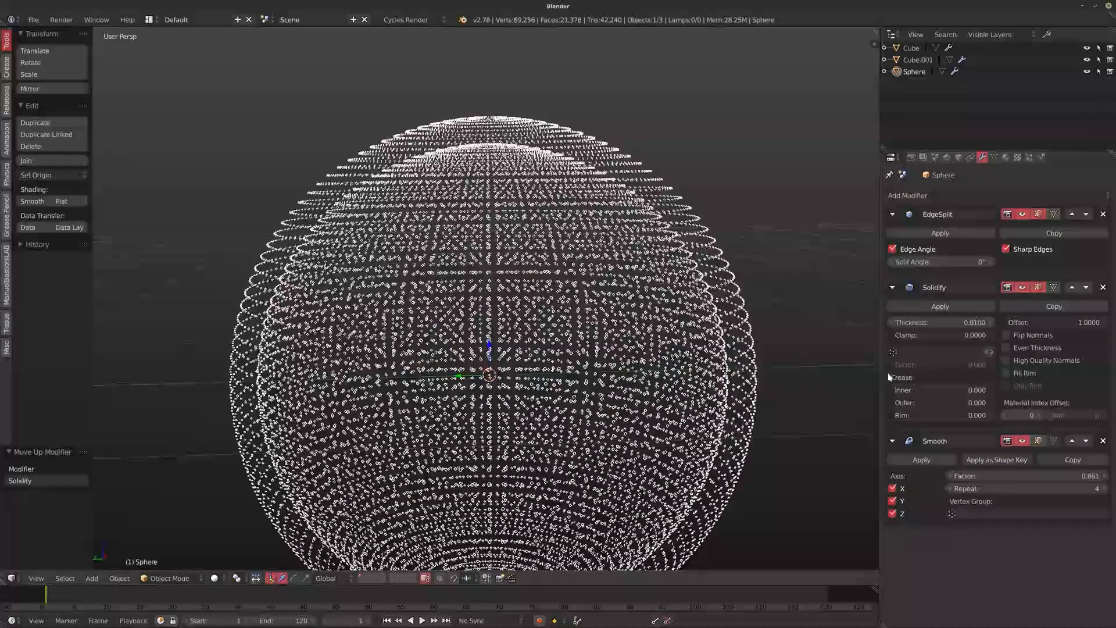
{"action": "middle_click_drag", "start_coordinate": [567, 298], "coordinate": [589, 316]}
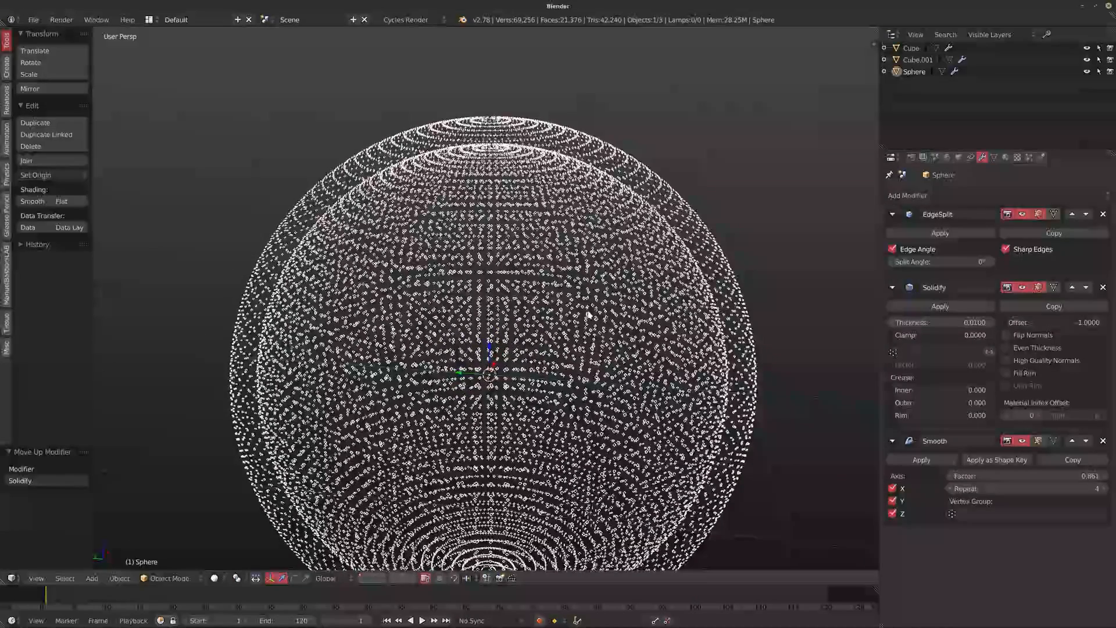
- Try a second Solidify modifier after the sphere's Smooth modifier and remove it after viewing the result from several angles
{"action": "left_click", "coordinate": [908, 196]}
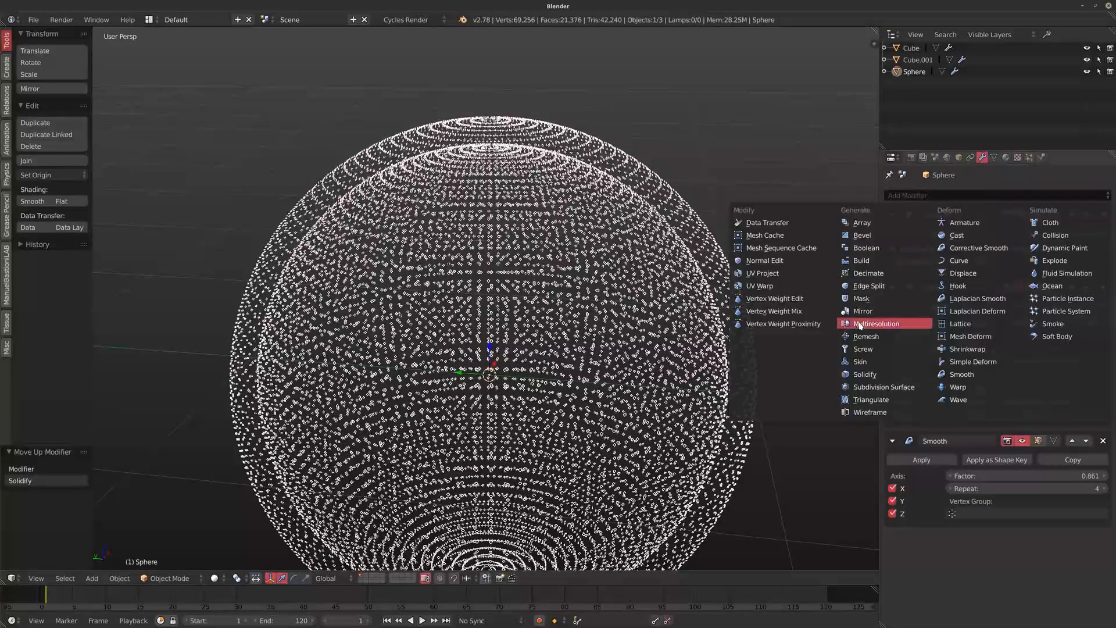
{"action": "left_click", "coordinate": [864, 382]}
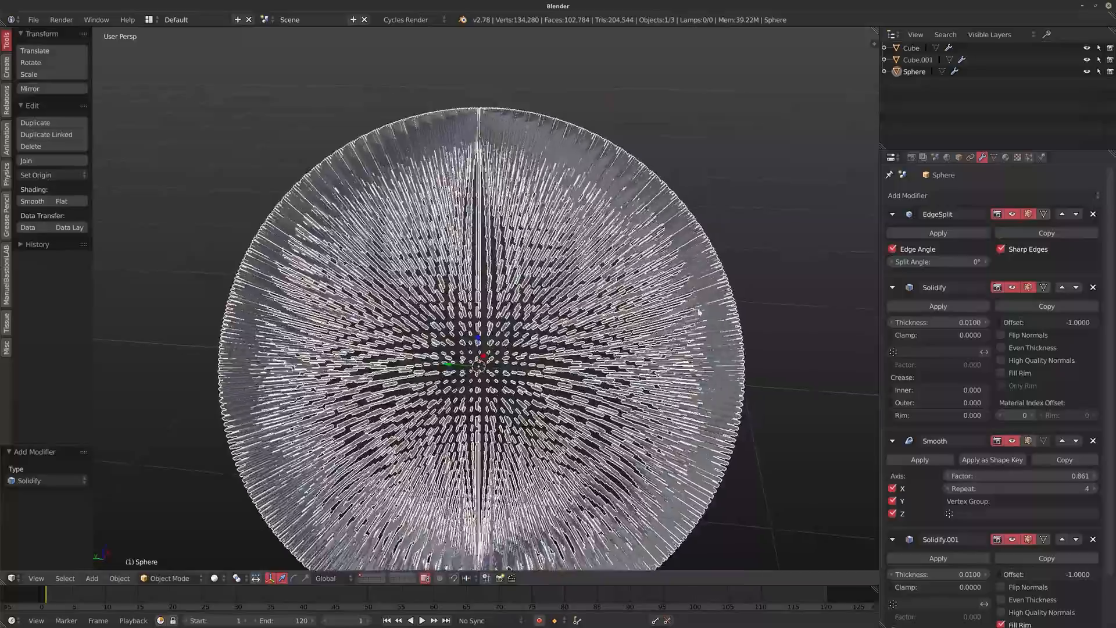
{"action": "scroll", "coordinate": [713, 332], "scroll_direction": "up", "scroll_amount": 3}
{"action": "middle_click_drag", "start_coordinate": [723, 333], "coordinate": [612, 350]}
{"action": "scroll", "coordinate": [611, 350], "scroll_direction": "down", "scroll_amount": 2}
{"action": "scroll", "coordinate": [598, 305], "scroll_direction": "down", "scroll_amount": 2}
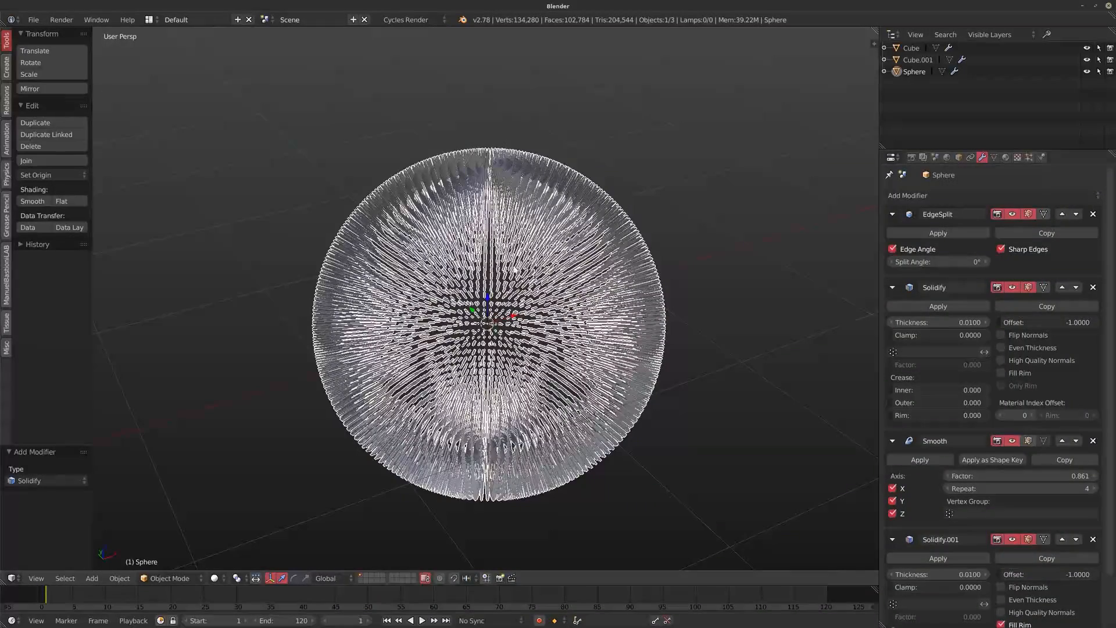
{"action": "middle_click_drag", "start_coordinate": [535, 288], "coordinate": [387, 238]}
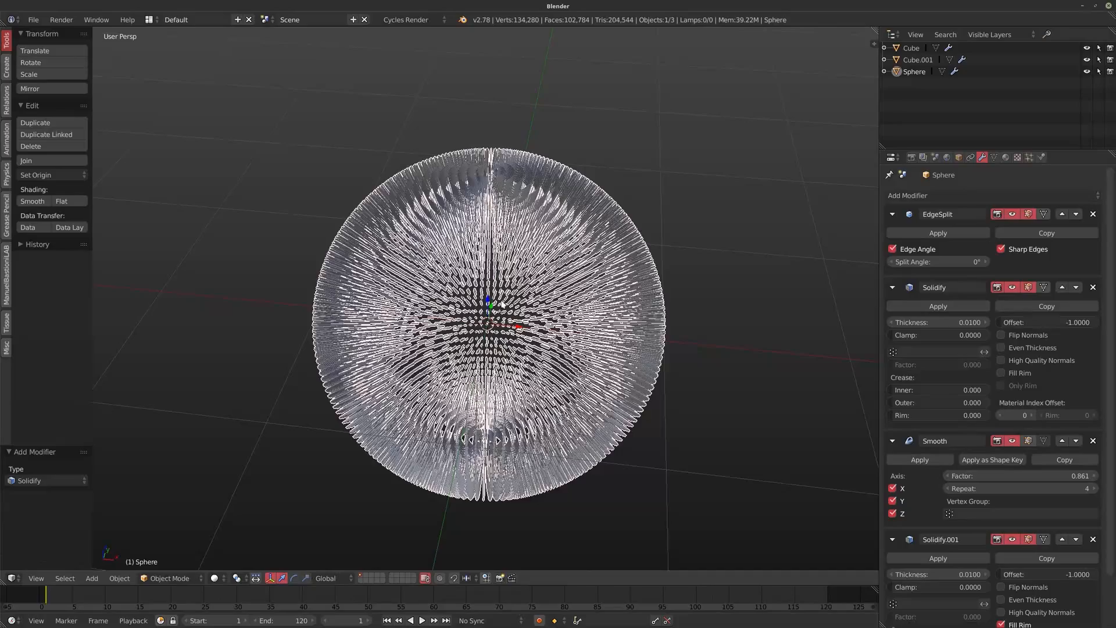
{"action": "middle_click_drag", "start_coordinate": [465, 316], "coordinate": [385, 344]}
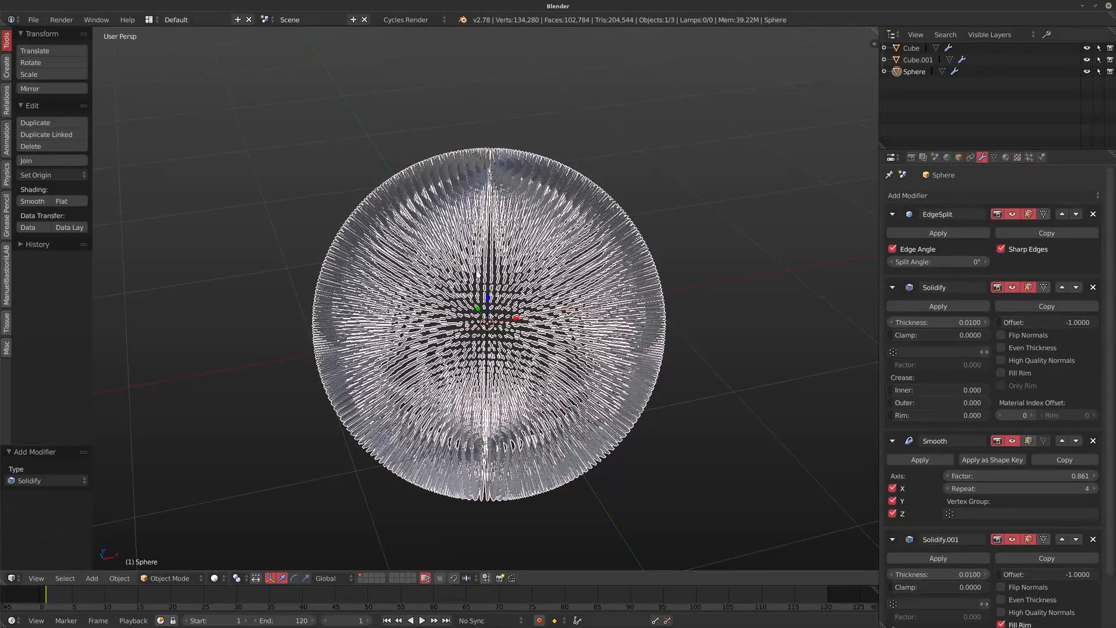
{"action": "middle_click_drag", "start_coordinate": [478, 273], "coordinate": [477, 251]}
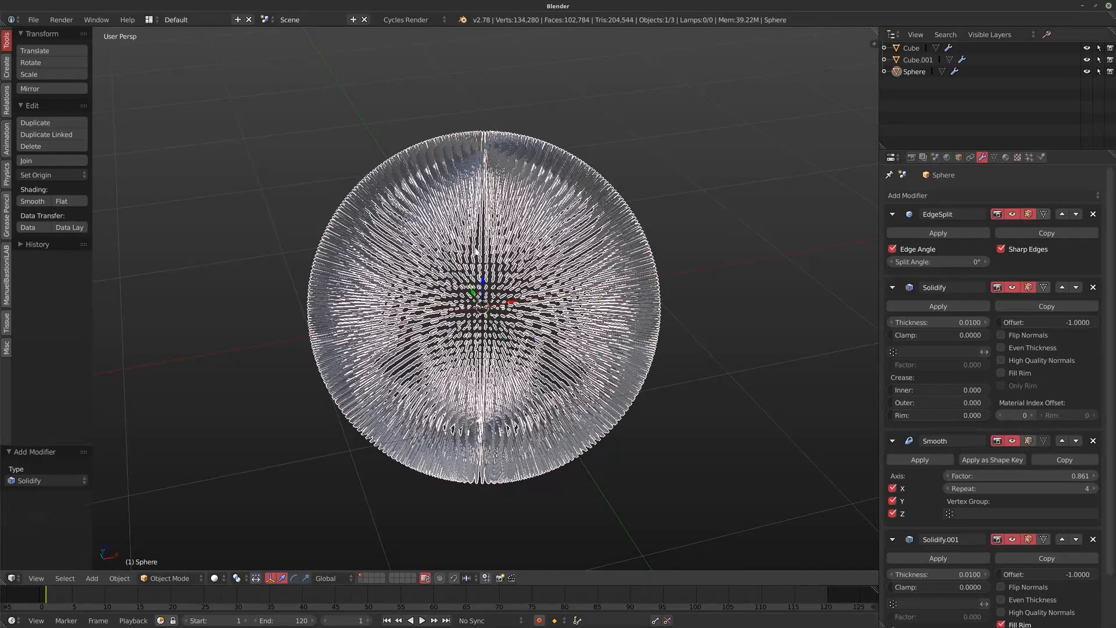
{"action": "middle_click_drag", "start_coordinate": [497, 329], "coordinate": [516, 342]}
{"action": "left_click", "coordinate": [1093, 539]}
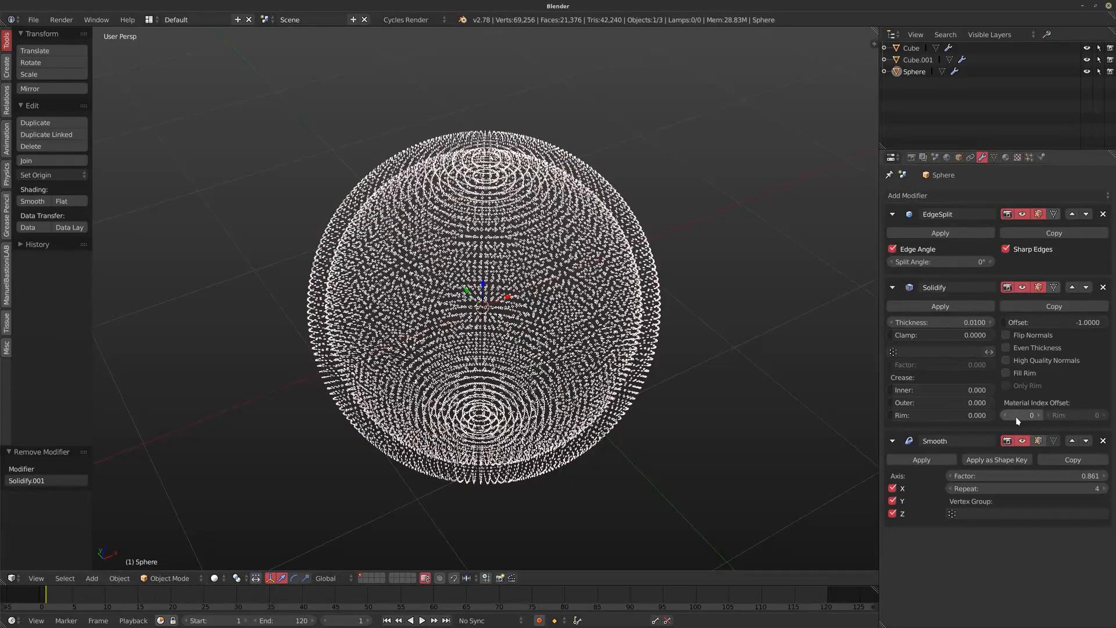
- Set the factor of the sphere's Smooth modifier to 0.271
{"action": "left_click_drag", "start_coordinate": [1045, 480], "coordinate": [987, 465]}
{"action": "middle_click_drag", "start_coordinate": [395, 241], "coordinate": [416, 233]}
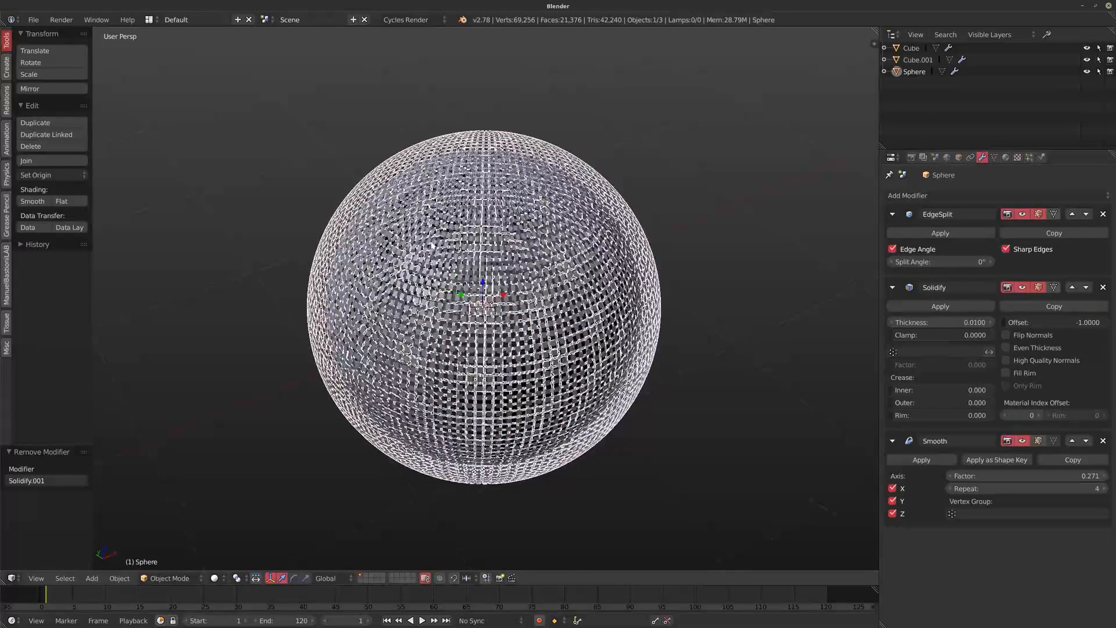
{"action": "scroll", "coordinate": [417, 233], "scroll_direction": "up", "scroll_amount": 2}
- Add a Wireframe modifier to the sphere with Even Thickness disabled and a thickness of 0.001
{"action": "left_click", "coordinate": [943, 195]}
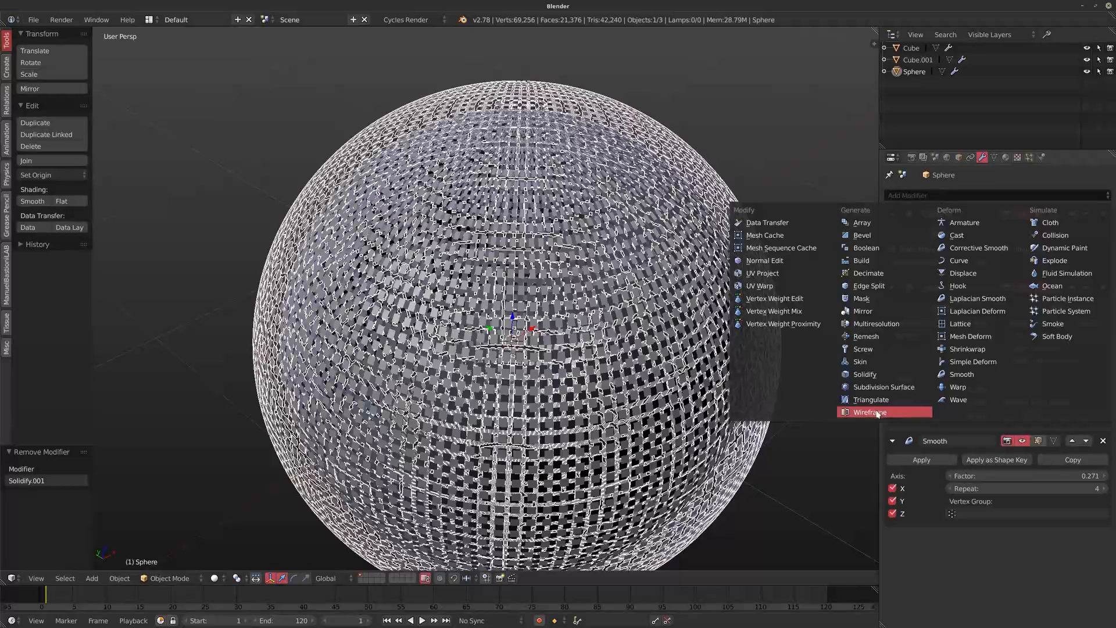
{"action": "left_click", "coordinate": [884, 411]}
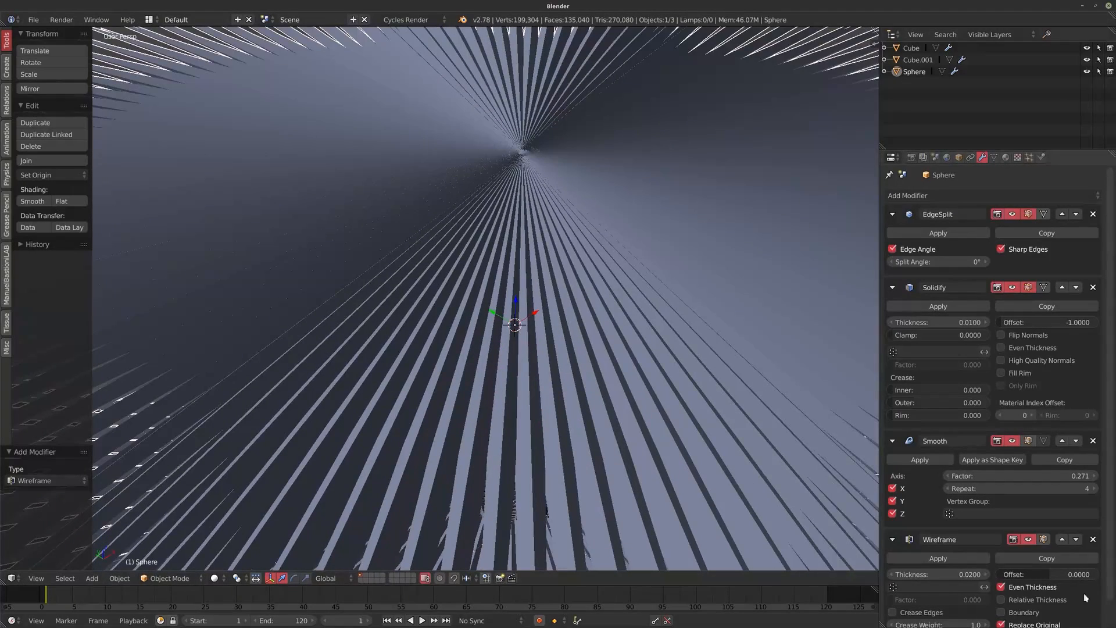
{"action": "left_click", "coordinate": [1036, 587]}
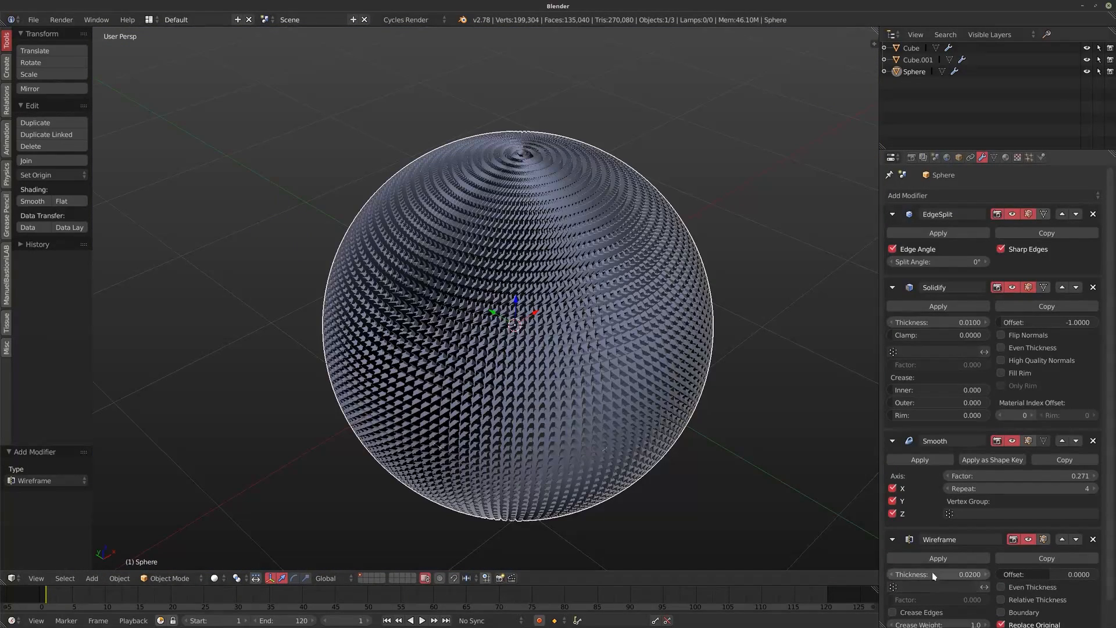
{"action": "type", "text": ".00"}
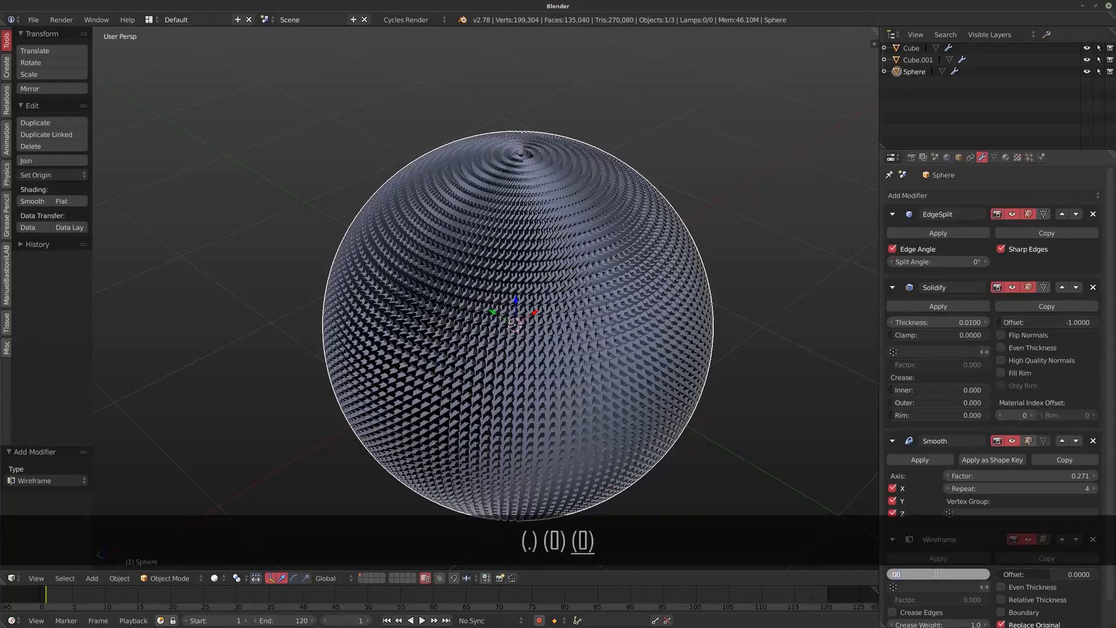
{"action": "type", "text": "1"}
{"action": "key", "text": "Return"}
{"action": "scroll", "coordinate": [715, 299], "scroll_direction": "up", "scroll_amount": 4}
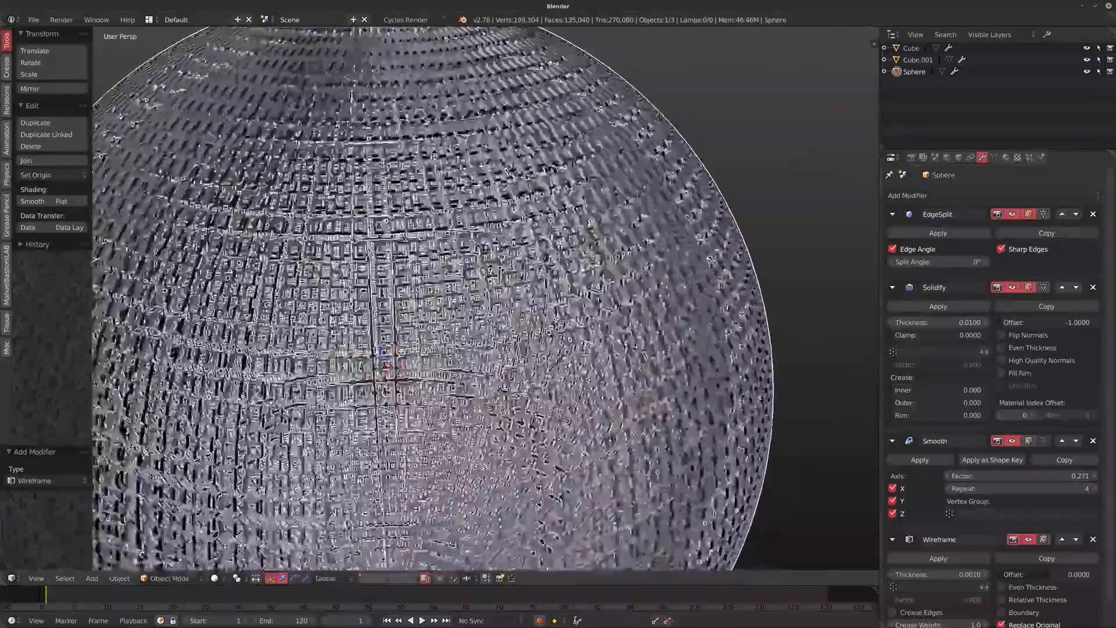
{"action": "middle_click_drag", "start_coordinate": [714, 302], "coordinate": [714, 375]}
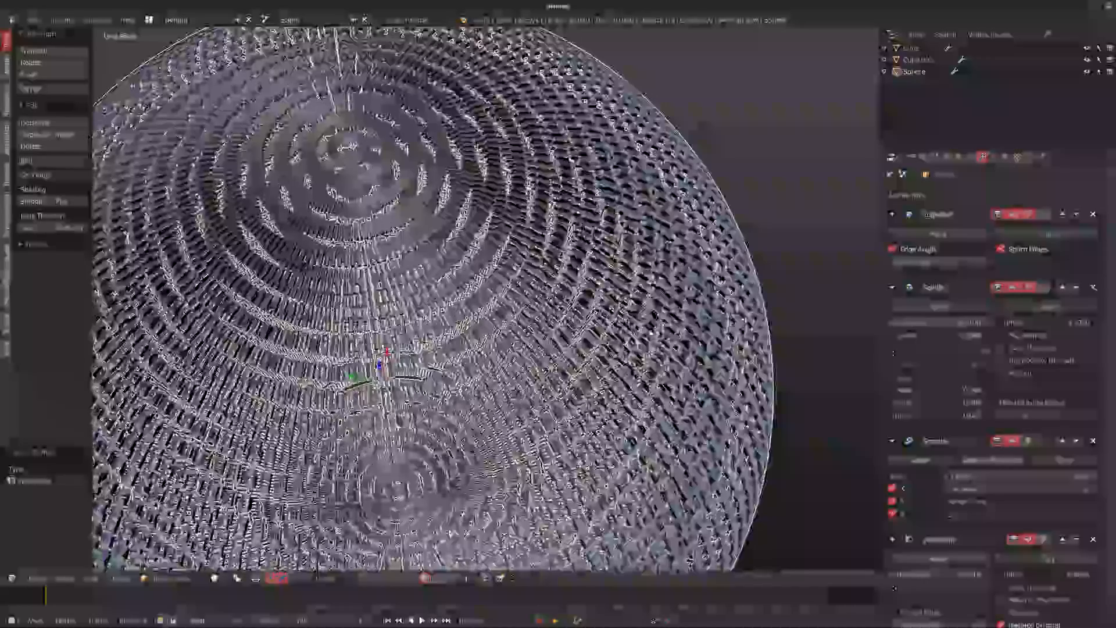
- Disable Replace Original on the sphere's Wireframe modifier and inspect the woven surface up close and from a distance
{"action": "left_click", "coordinate": [1015, 624]}
{"action": "middle_click_drag", "start_coordinate": [657, 354], "coordinate": [703, 355]}
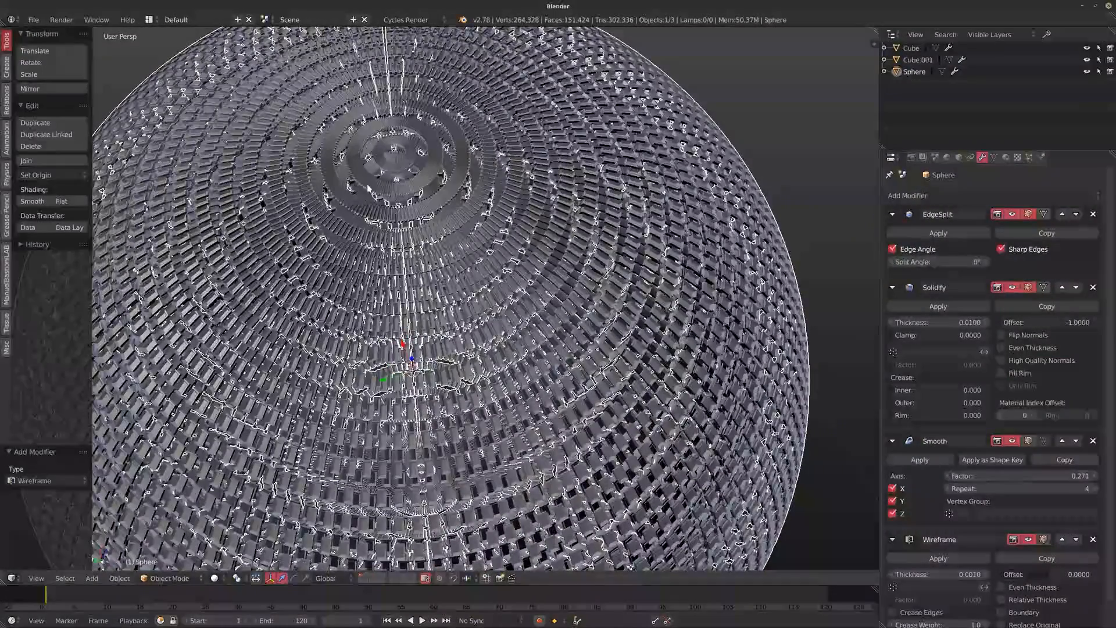
{"action": "middle_click_drag", "start_coordinate": [506, 350], "coordinate": [453, 222]}
{"action": "scroll", "coordinate": [453, 223], "scroll_direction": "down", "scroll_amount": 4}
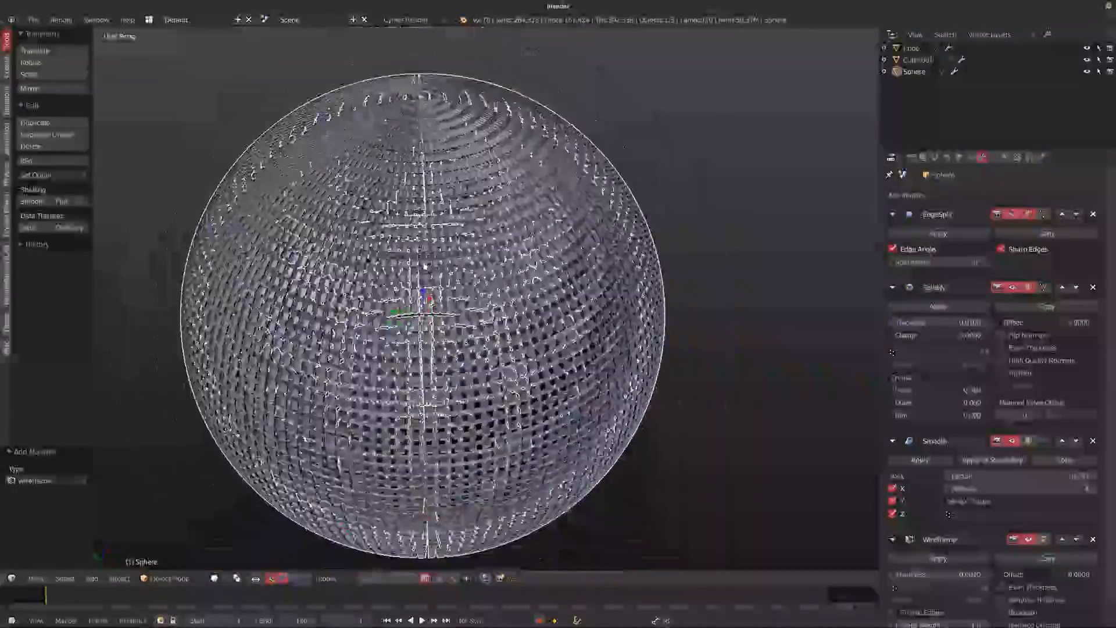
{"action": "scroll", "coordinate": [478, 299], "scroll_direction": "down", "scroll_amount": 6}
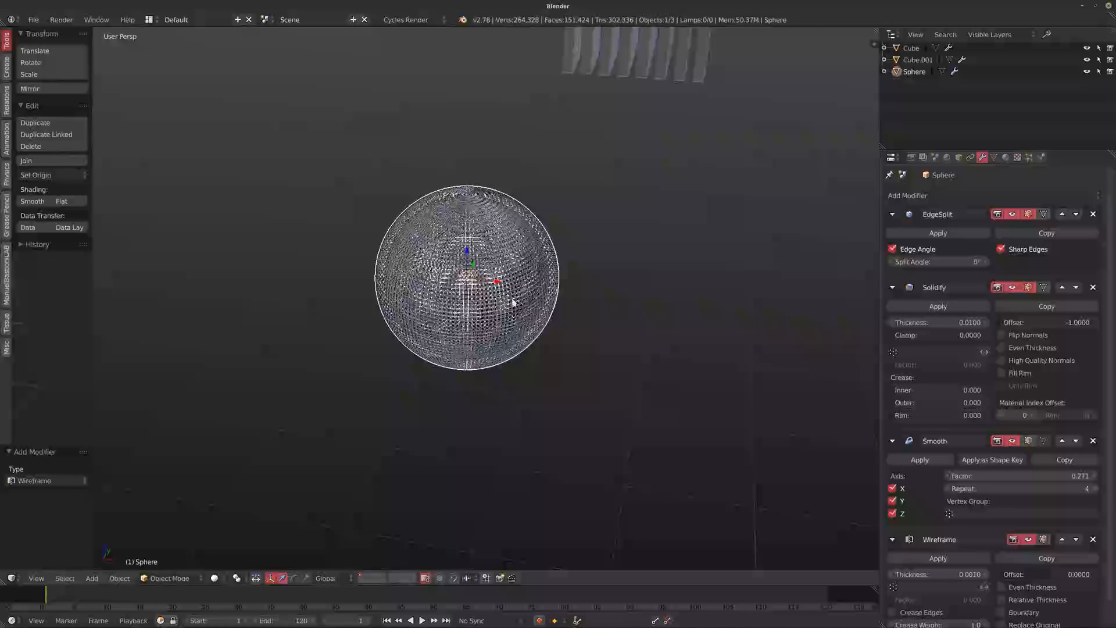
- Set the wireframe lattice cube's Subsurf view subdivisions to 4 and deselect everything
{"action": "right_click", "coordinate": [367, 295]}
{"action": "middle_click_drag", "start_coordinate": [372, 292], "coordinate": [377, 320], "text": "shift"}
{"action": "scroll", "coordinate": [610, 311], "scroll_direction": "up", "scroll_amount": 1}
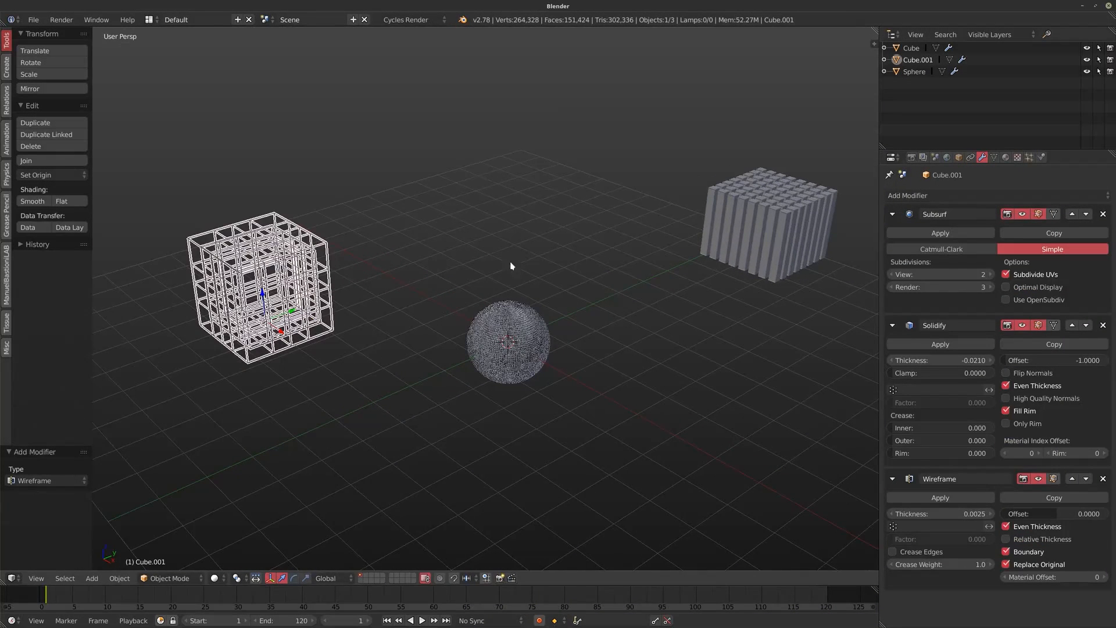
{"action": "middle_click_drag", "start_coordinate": [517, 275], "coordinate": [515, 294], "text": "shift"}
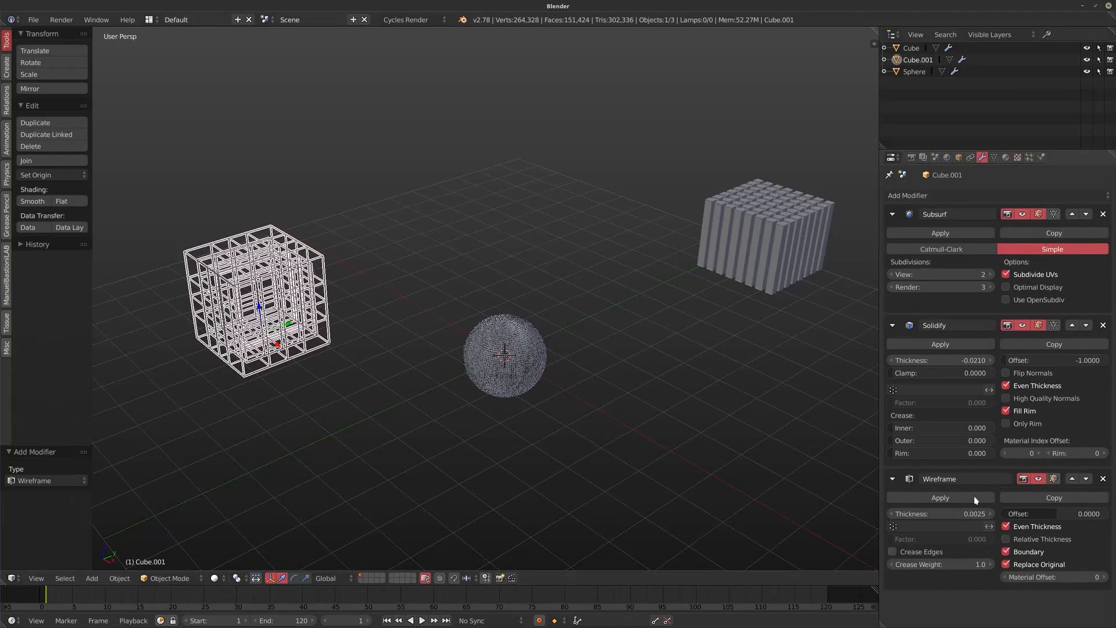
{"action": "middle_click_drag", "start_coordinate": [483, 269], "coordinate": [476, 277], "text": "shift"}
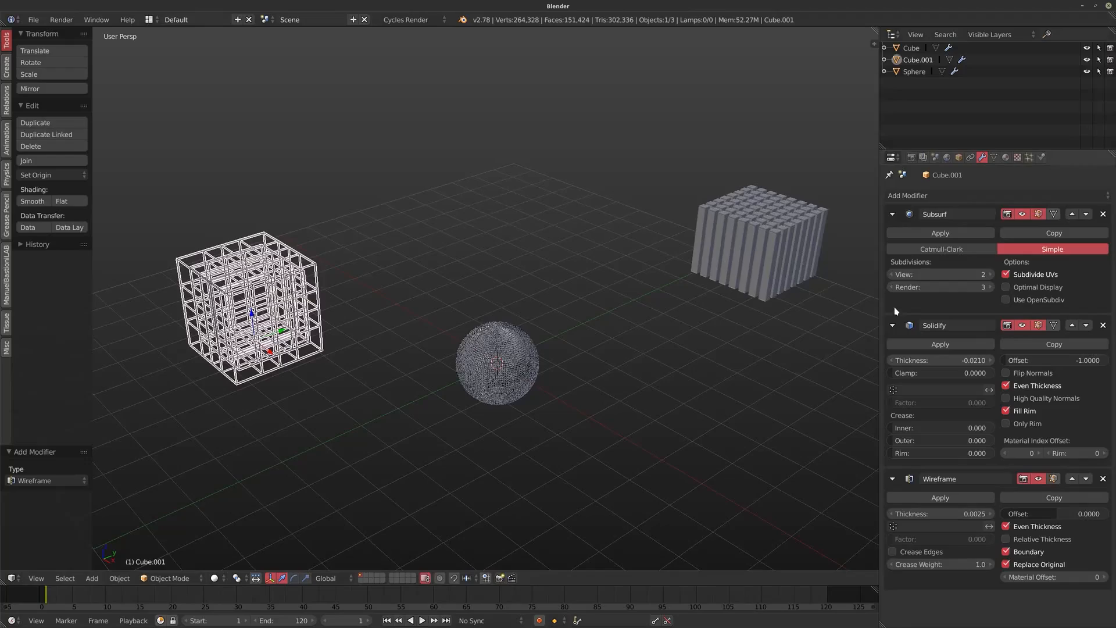
{"action": "scroll", "coordinate": [494, 299], "scroll_direction": "up", "scroll_amount": 3}
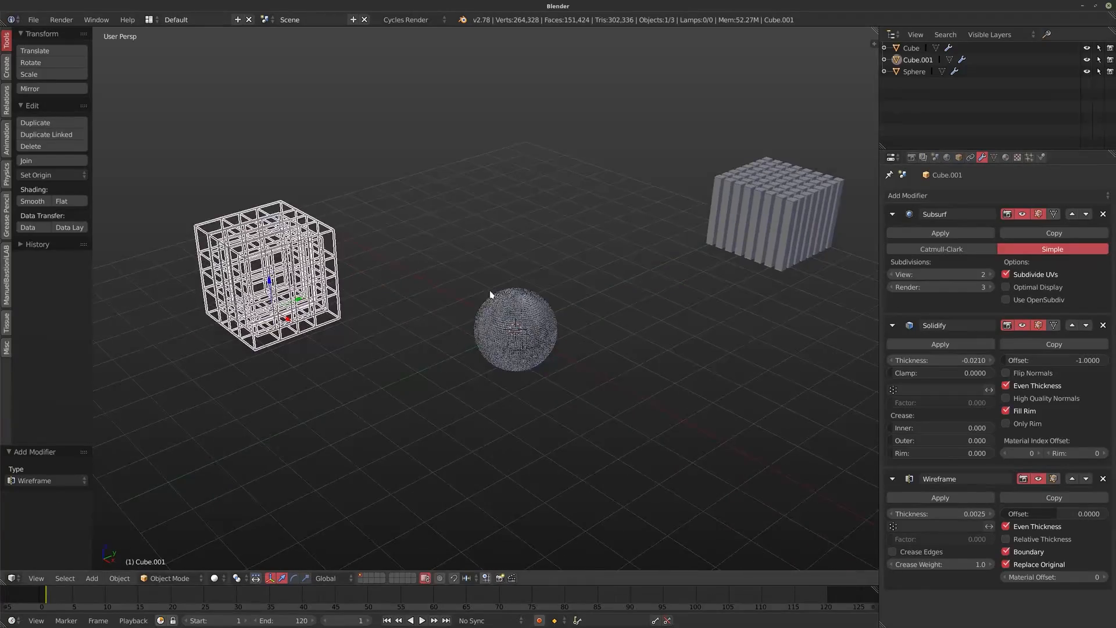
{"action": "left_click", "coordinate": [993, 277]}
{"action": "left_click", "coordinate": [993, 276]}
{"action": "middle_click_drag", "start_coordinate": [489, 326], "coordinate": [575, 347]}
{"action": "scroll", "coordinate": [560, 326], "scroll_direction": "up", "scroll_amount": 3}
{"action": "key", "text": "a"}
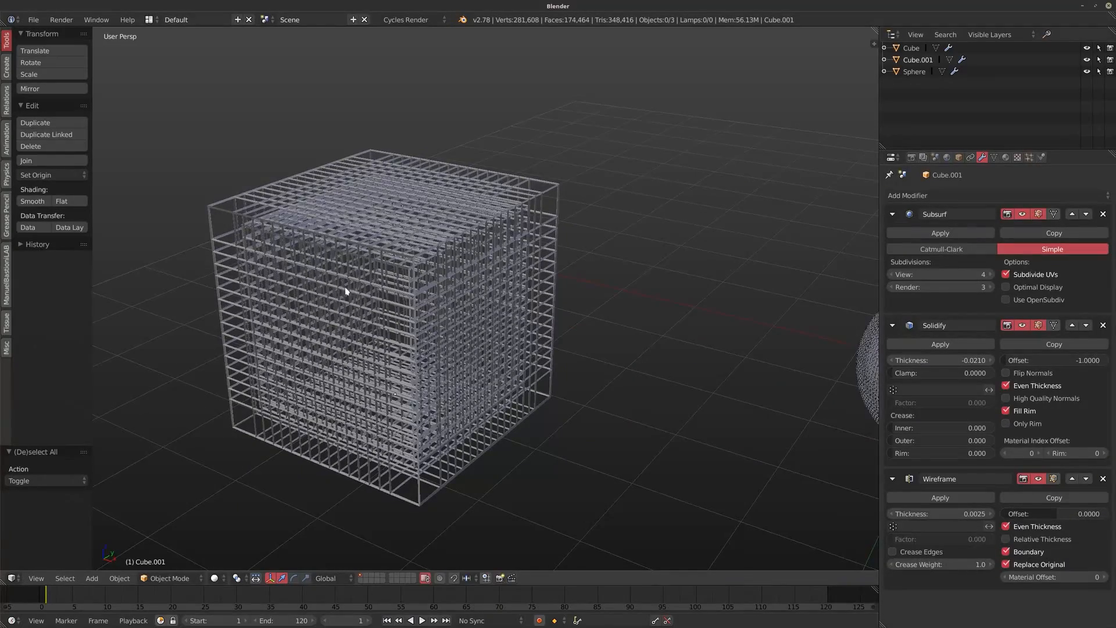
- Examine the denser nested lattice of the wireframe cube from several angles and distances
{"action": "middle_click_drag", "start_coordinate": [294, 226], "coordinate": [241, 232]}
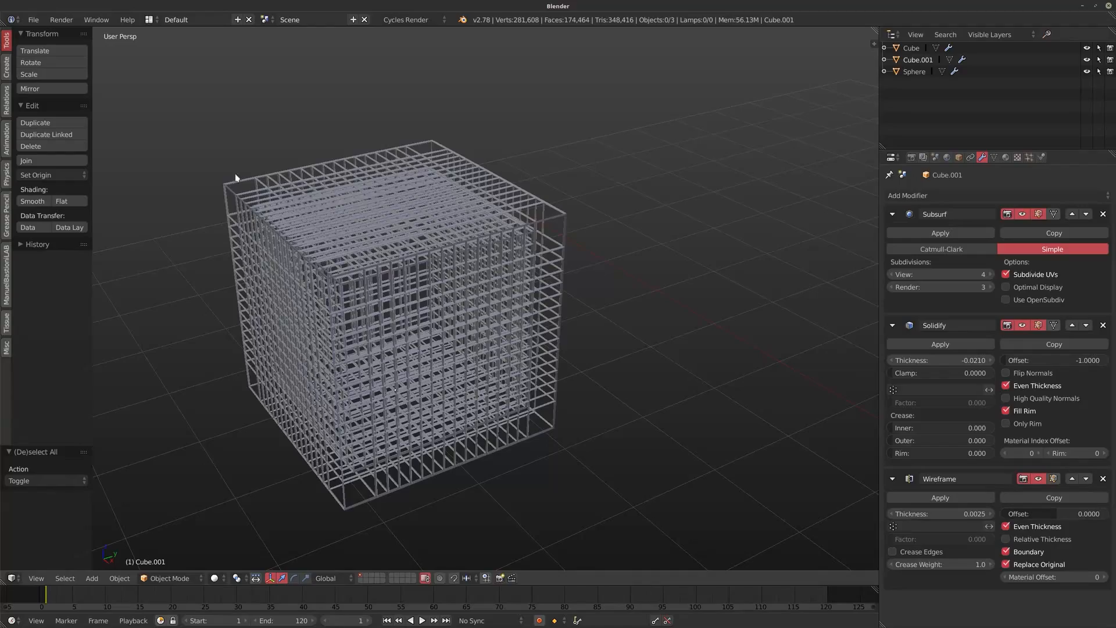
{"action": "middle_click_drag", "start_coordinate": [296, 186], "coordinate": [526, 227]}
{"action": "middle_click_drag", "start_coordinate": [519, 161], "coordinate": [417, 278]}
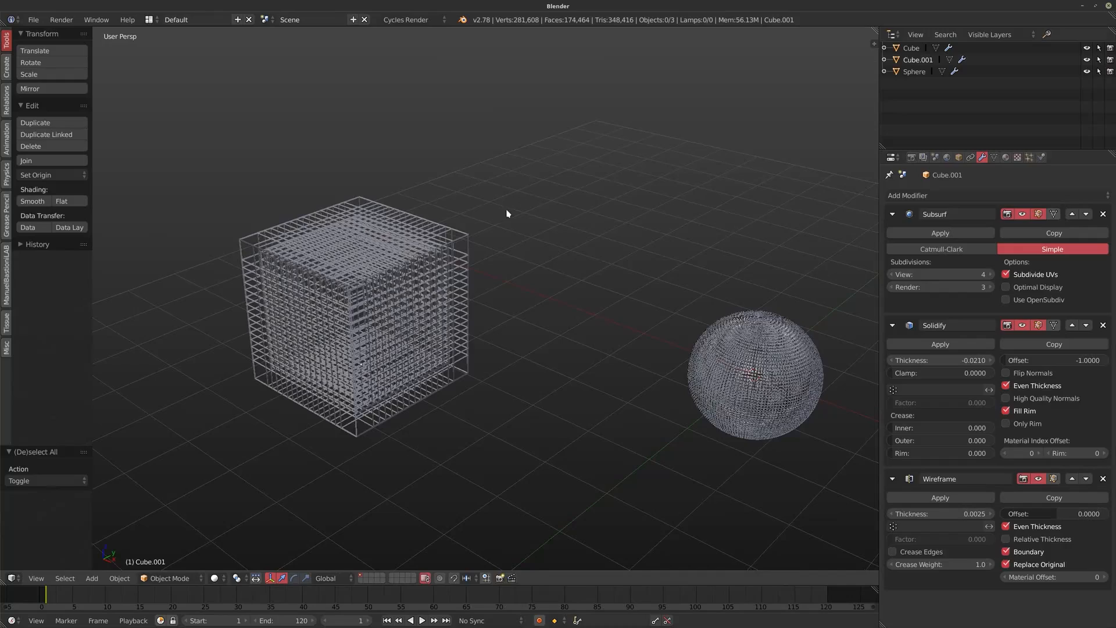
{"action": "middle_click_drag", "start_coordinate": [382, 270], "coordinate": [430, 279], "text": "shift"}
{"action": "scroll", "coordinate": [447, 249], "scroll_direction": "up", "scroll_amount": 2}
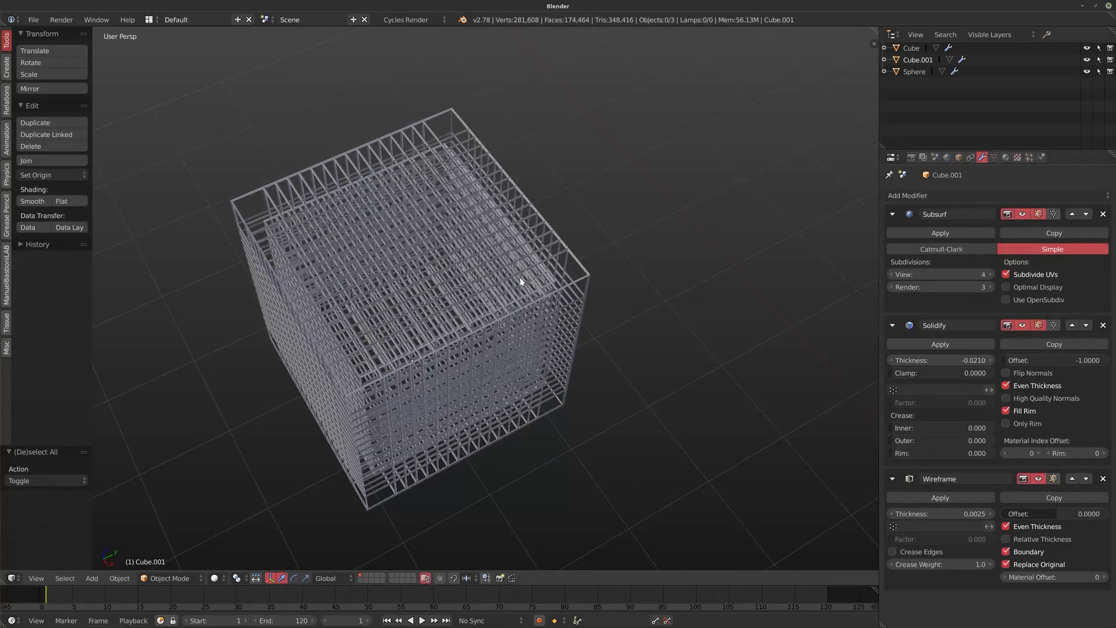
{"action": "middle_click_drag", "start_coordinate": [521, 281], "coordinate": [498, 251]}
{"action": "middle_click_drag", "start_coordinate": [539, 283], "coordinate": [479, 278]}
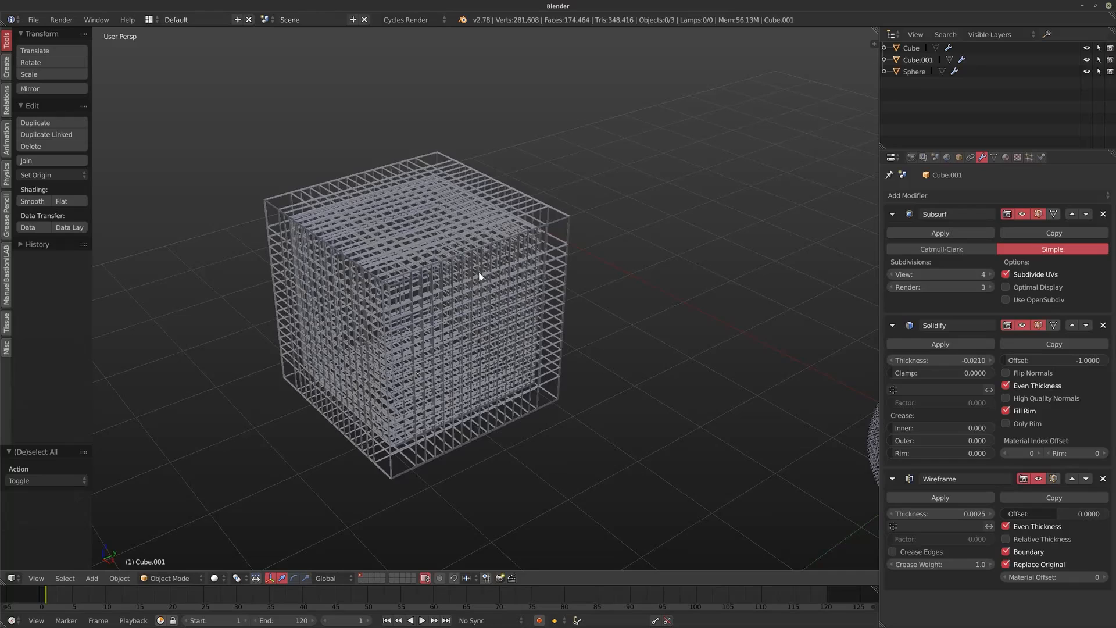
{"action": "scroll", "coordinate": [743, 317], "scroll_direction": "down", "scroll_amount": 6}
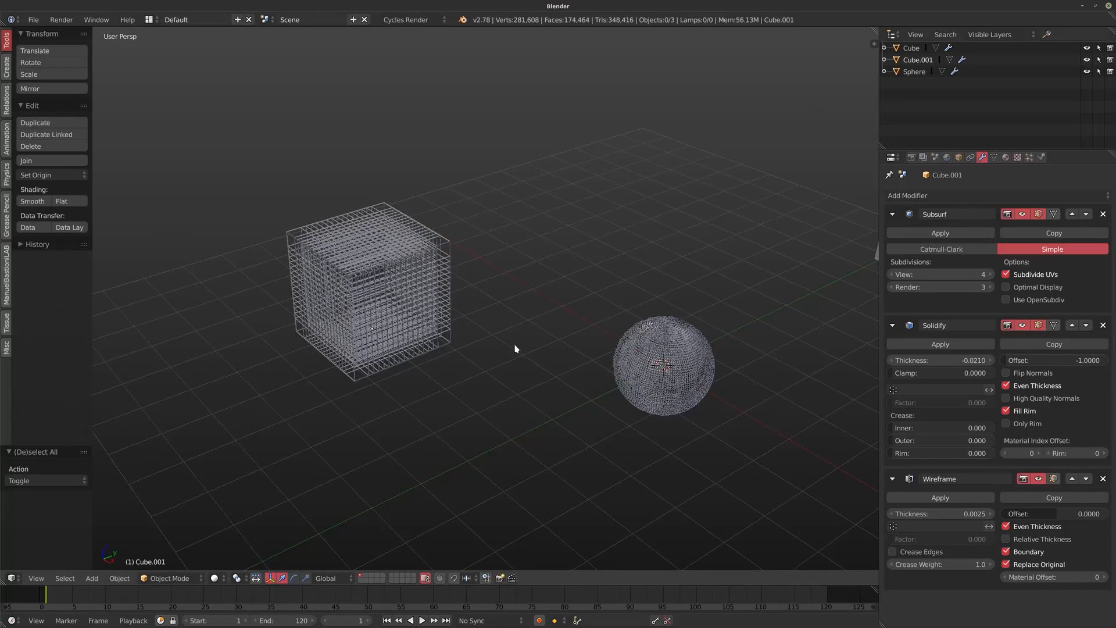
- Select the sphere and duplicate it in place
{"action": "middle_click_drag", "start_coordinate": [688, 358], "coordinate": [506, 387], "text": "shift"}
{"action": "middle_click_drag", "start_coordinate": [577, 376], "coordinate": [512, 353]}
{"action": "middle_click_drag", "start_coordinate": [513, 282], "coordinate": [556, 349], "text": "shift"}
{"action": "right_click", "coordinate": [527, 361]}
{"action": "scroll", "coordinate": [557, 353], "scroll_direction": "up", "scroll_amount": 1}
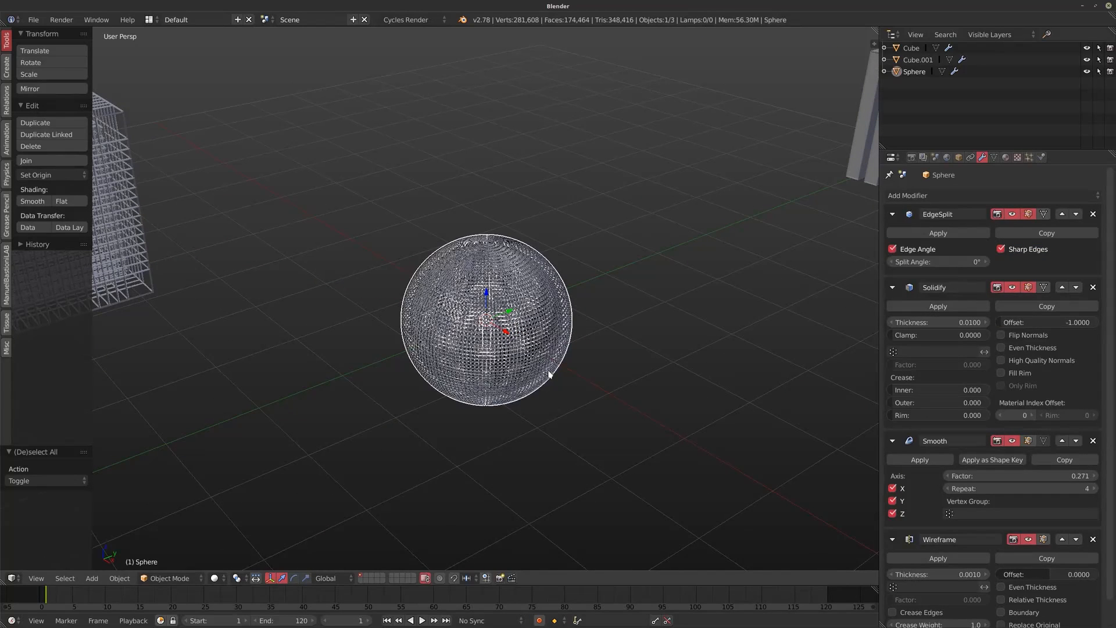
{"action": "key", "text": "shift+d"}
{"action": "key", "text": "Escape"}
{"action": "key", "text": "Return"}
{"action": "middle_click_drag", "start_coordinate": [550, 375], "coordinate": [623, 359]}
{"action": "scroll", "coordinate": [566, 312], "scroll_direction": "up", "scroll_amount": 2}
{"action": "middle_click_drag", "start_coordinate": [565, 312], "coordinate": [703, 311]}
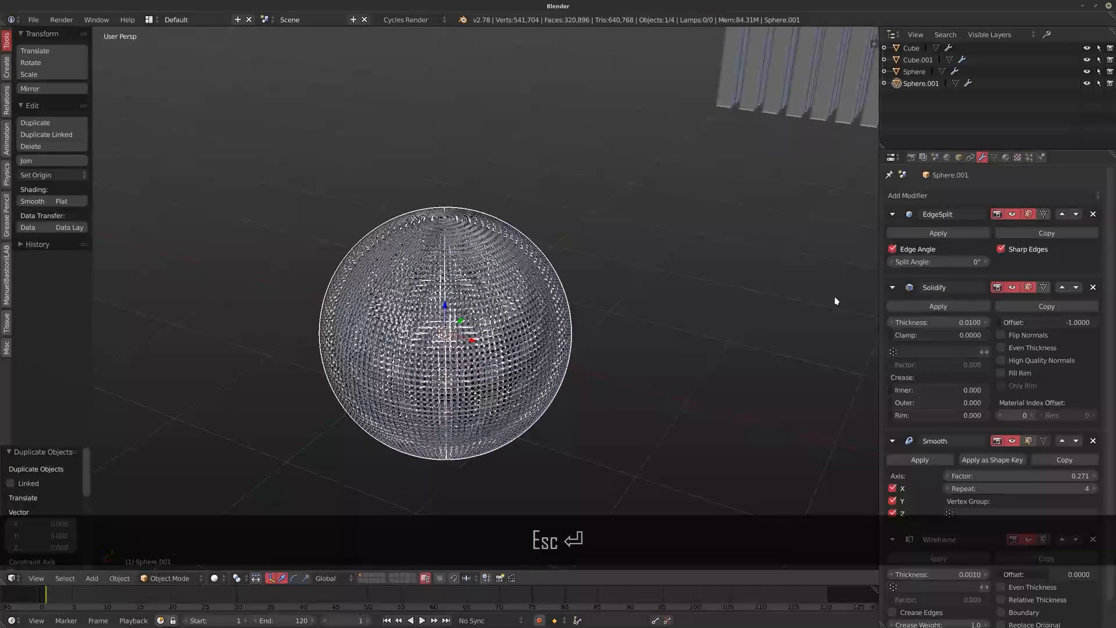
- Scale the duplicate sphere's whole mesh to about 0.845 in Edit Mode so it sits inside the original
{"action": "key", "text": "Tab"}
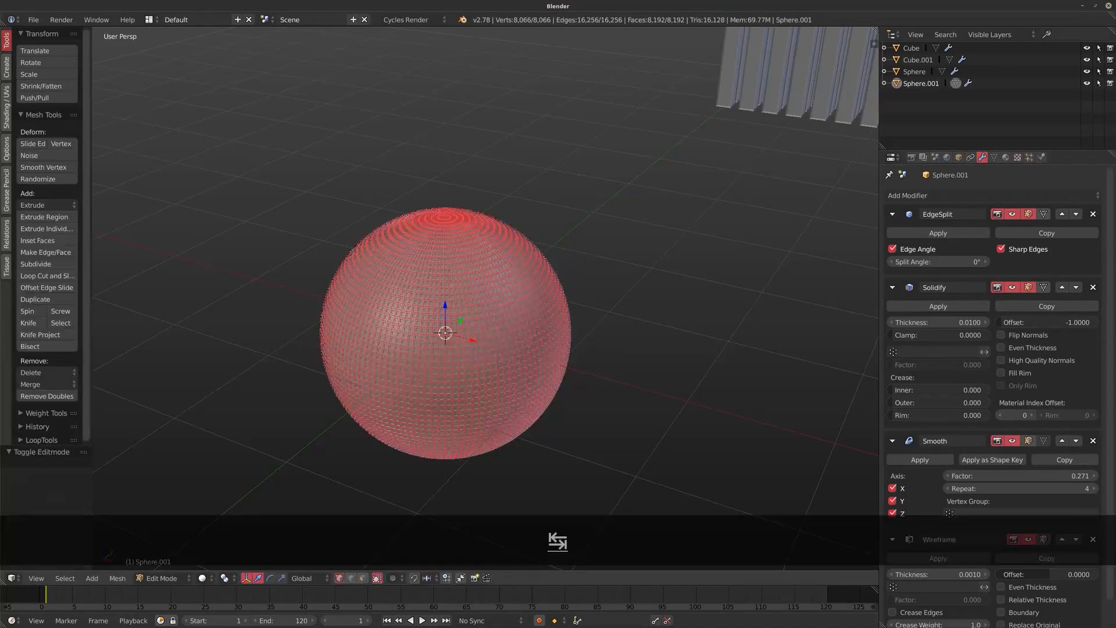
{"action": "key", "text": "s"}
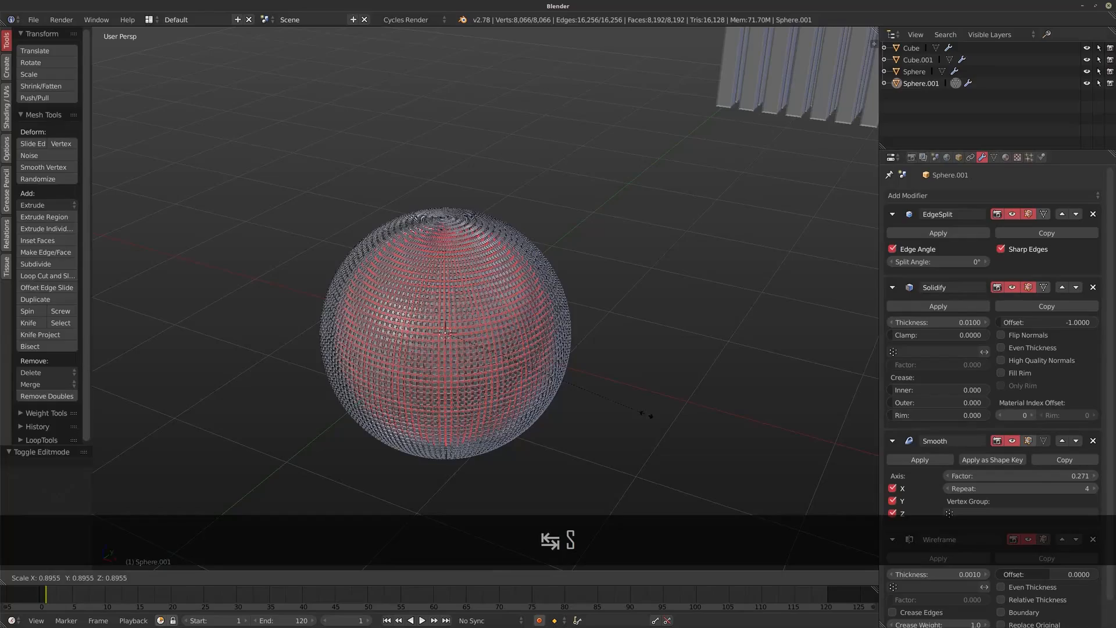
{"action": "left_click", "coordinate": [635, 410]}
{"action": "middle_click_drag", "start_coordinate": [635, 410], "coordinate": [543, 364]}
{"action": "scroll", "coordinate": [544, 363], "scroll_direction": "up", "scroll_amount": 1}
{"action": "key", "text": "Tab"}
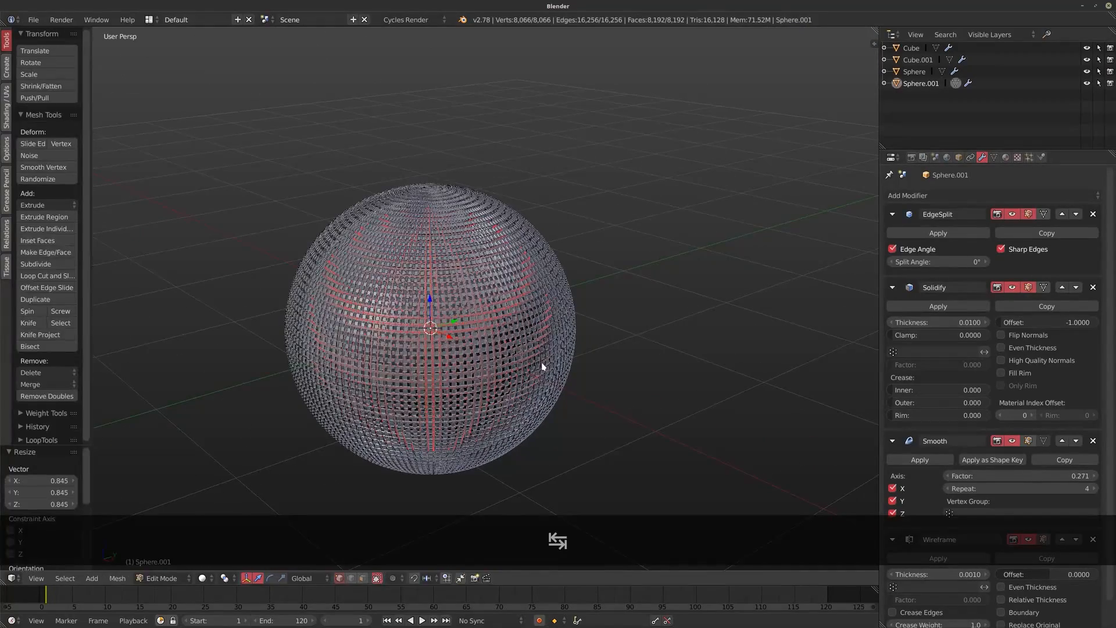
- Isolate the inner sphere in local view and replace its Wireframe and Smooth modifiers with a Decimate modifier
{"action": "key", "text": "KP_Divide"}
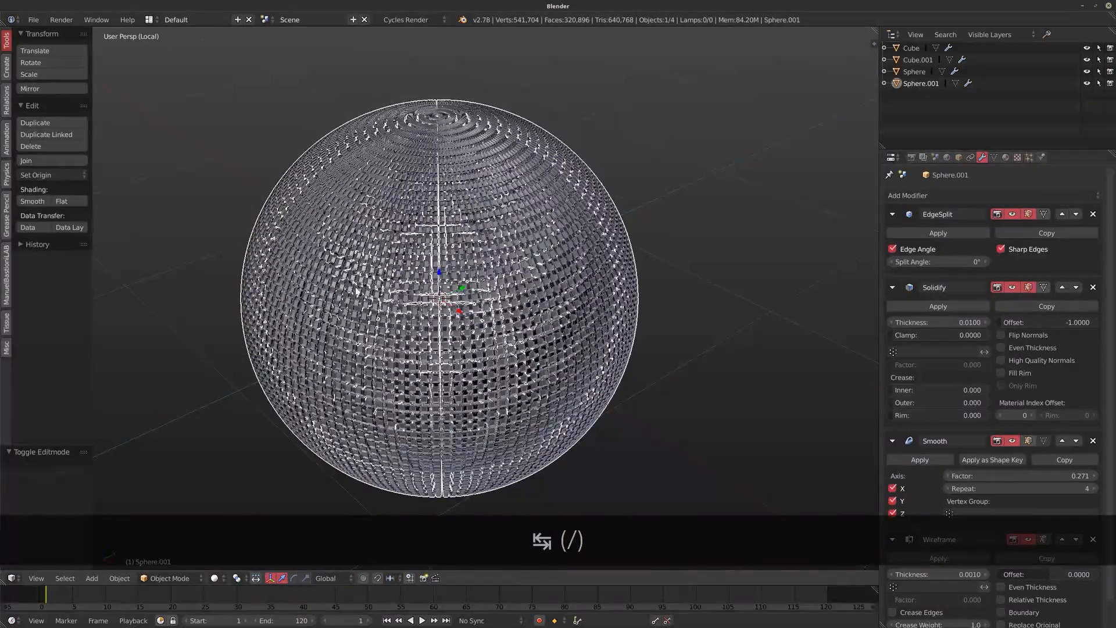
{"action": "left_click", "coordinate": [1093, 540]}
{"action": "left_click", "coordinate": [1093, 441]}
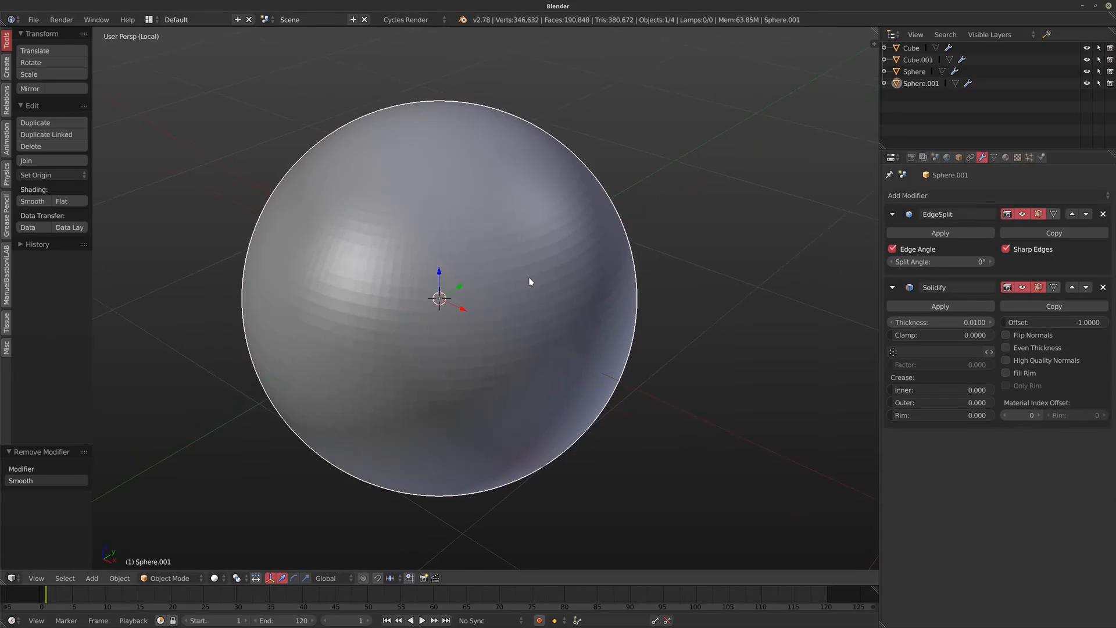
{"action": "left_click", "coordinate": [953, 195]}
{"action": "left_click", "coordinate": [863, 312]}
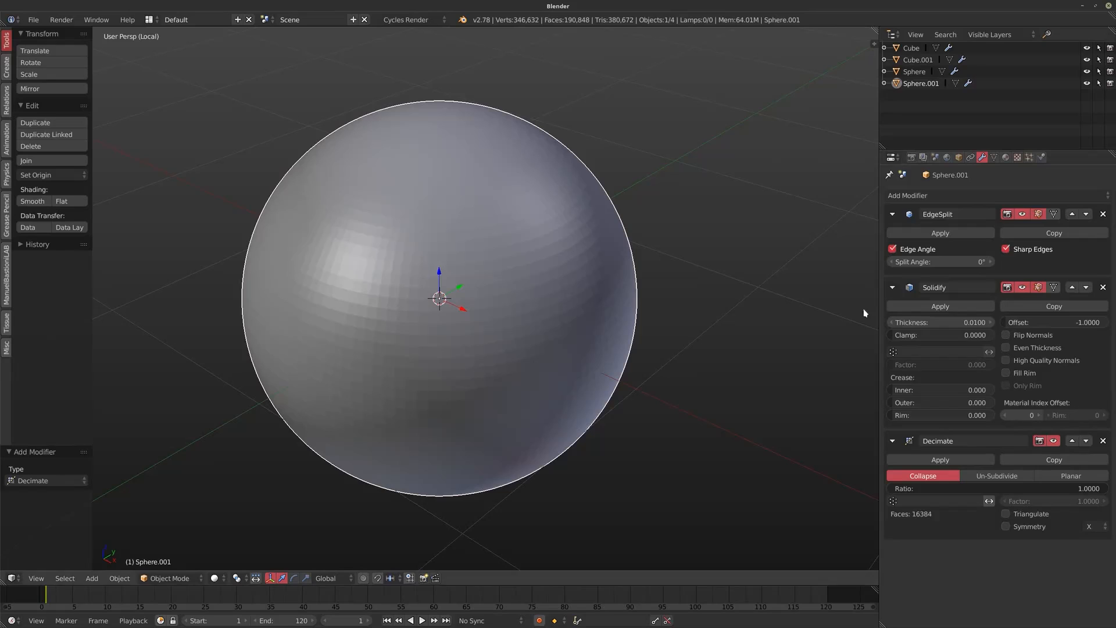
- Remove the Solidify and EdgeSplit modifiers from the inner sphere and set its Decimate ratio to 0.1
{"action": "left_click", "coordinate": [1103, 288]}
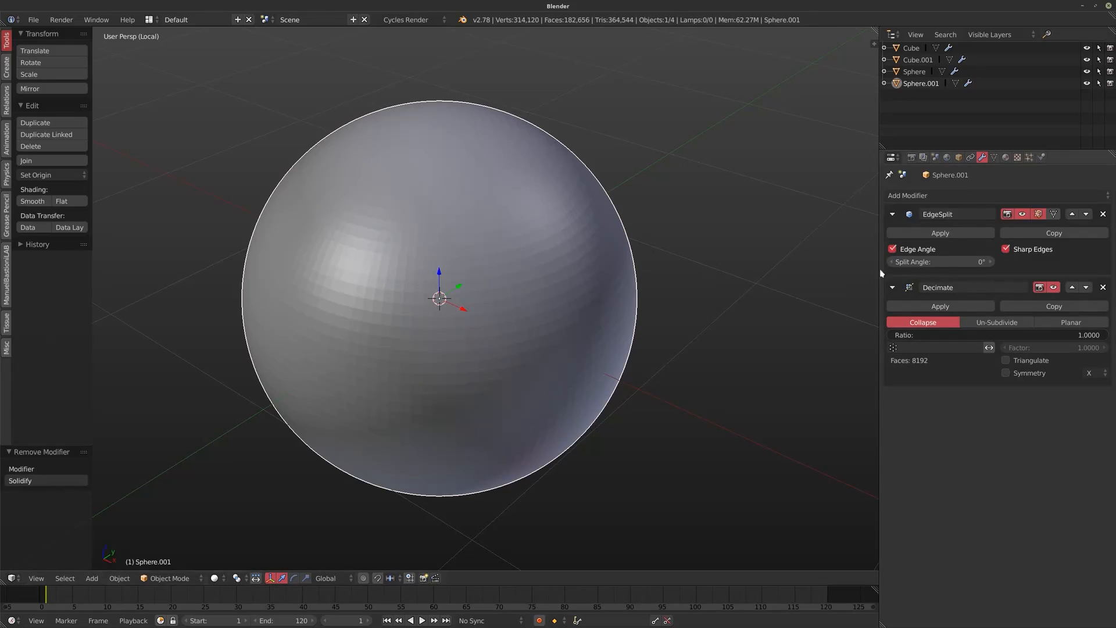
{"action": "left_click", "coordinate": [1103, 213]}
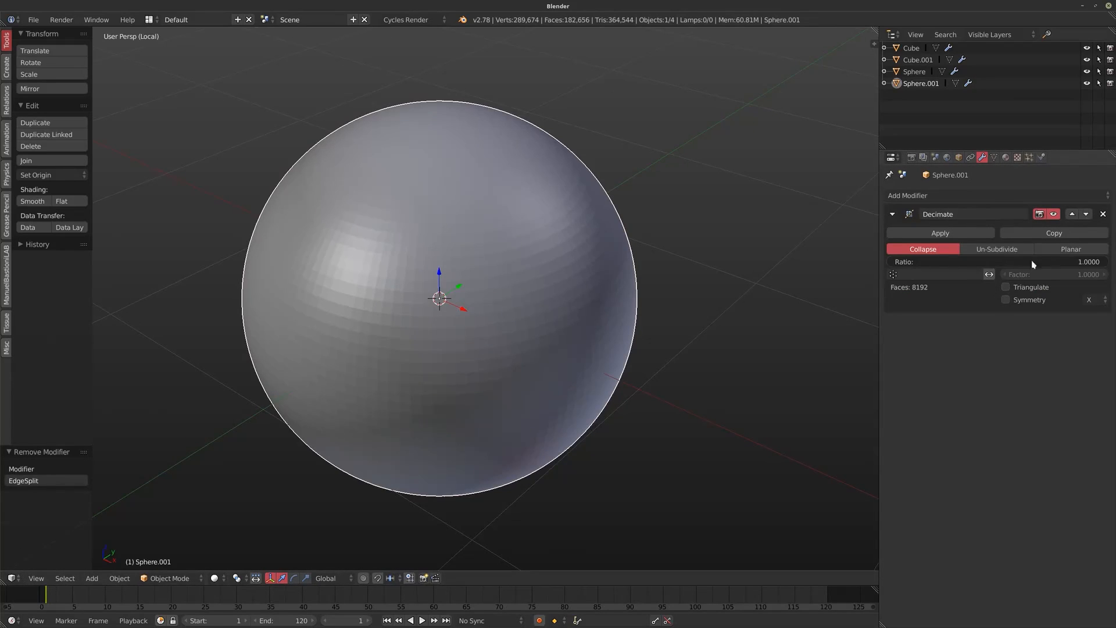
{"action": "left_click", "coordinate": [928, 260]}
{"action": "type", "text": ".1"}
{"action": "key", "text": "Return"}
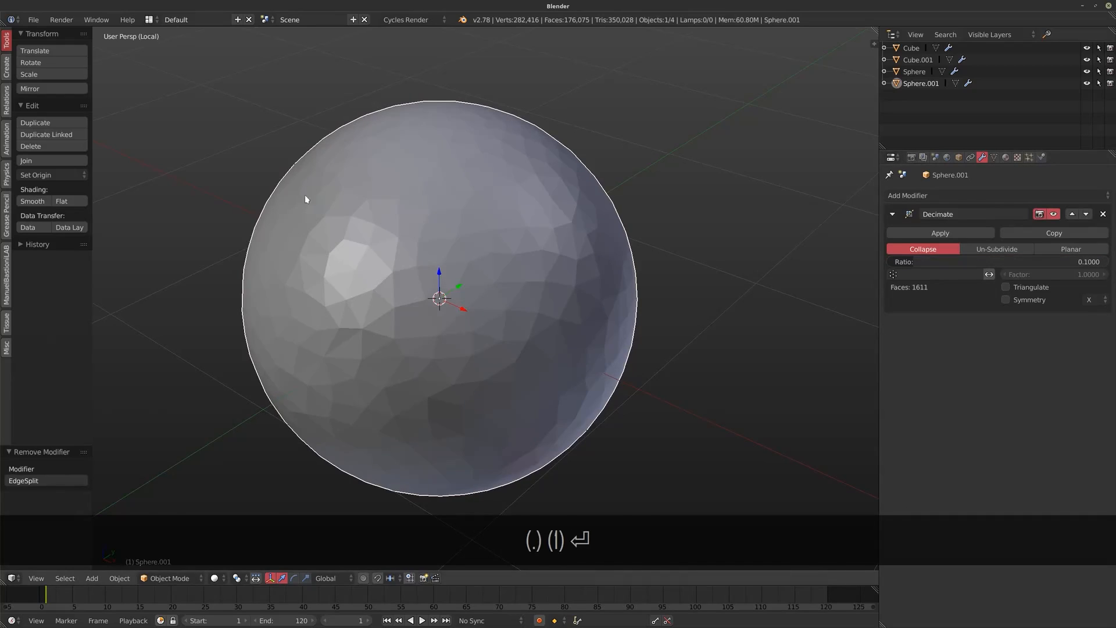
- Reduce the inner sphere's Decimate ratio to 0.05, and further to 0.01 for large triangular facets
{"action": "left_click", "coordinate": [935, 262]}
{"action": "type", "text": ".05"}
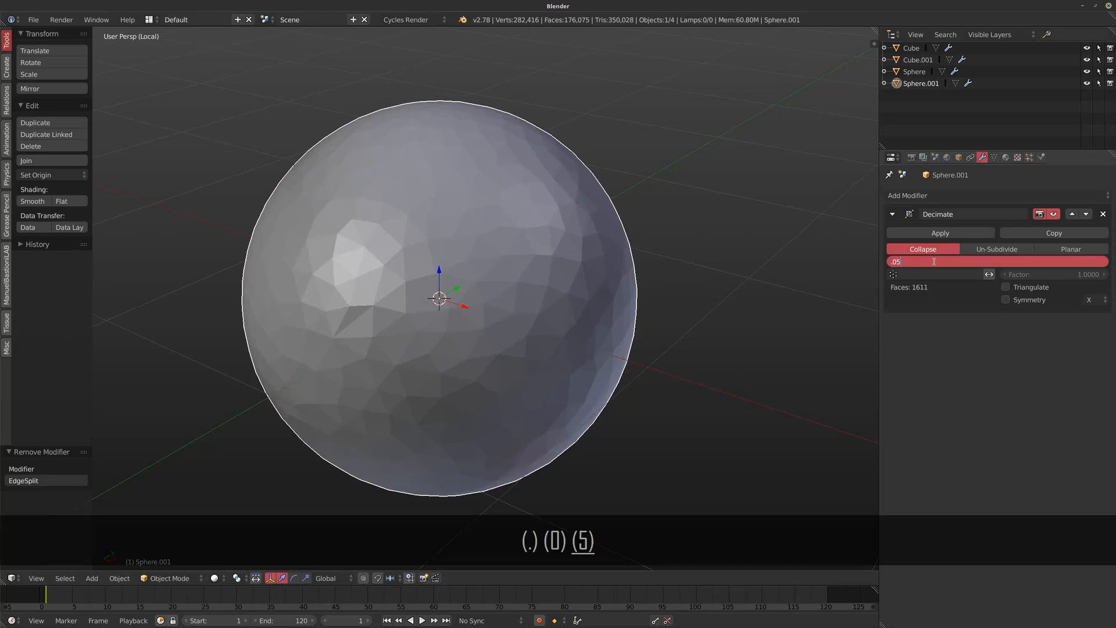
{"action": "key", "text": "Return"}
{"action": "middle_click_drag", "start_coordinate": [547, 253], "coordinate": [610, 232]}
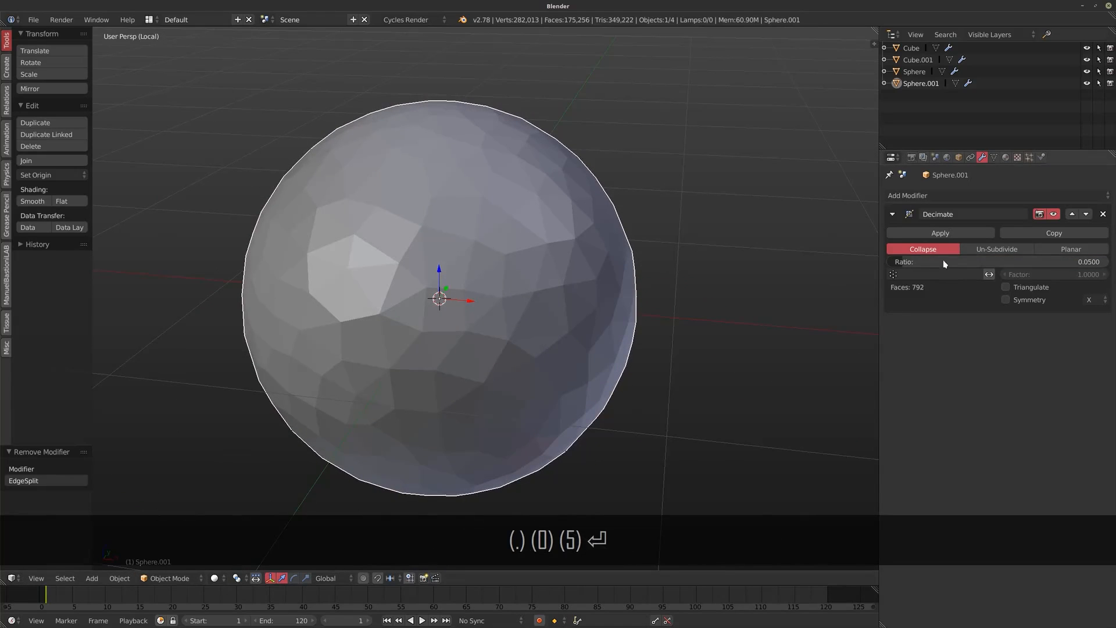
{"action": "left_click", "coordinate": [942, 260]}
{"action": "type", "text": ".01"}
{"action": "key", "text": "Return"}
{"action": "middle_click_drag", "start_coordinate": [529, 256], "coordinate": [566, 279]}
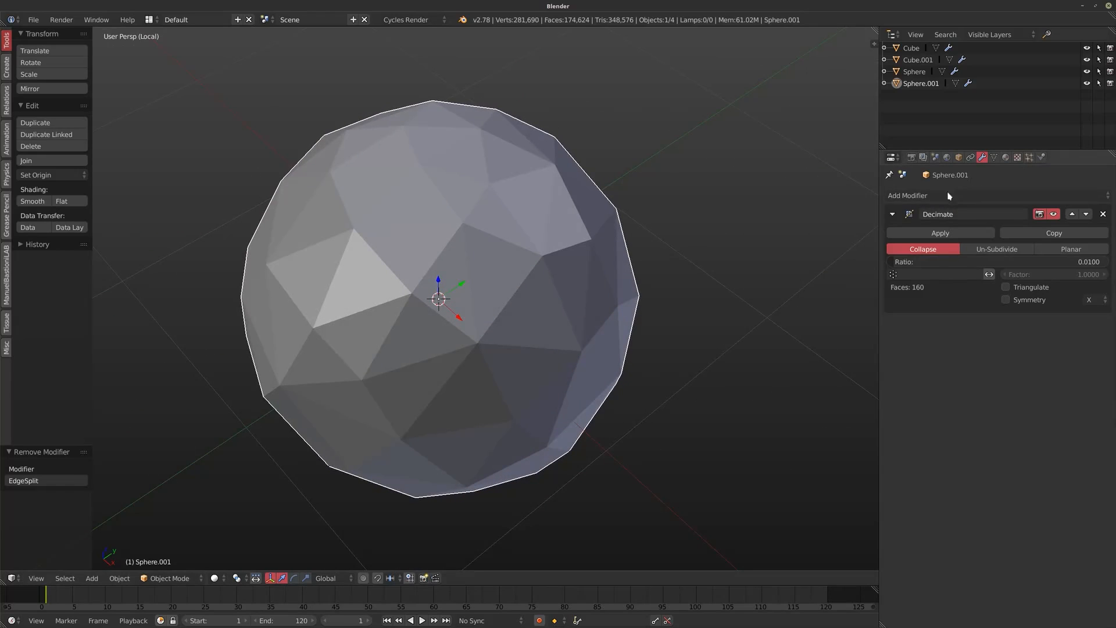
- Add a Wireframe modifier to the inner sphere with thickness 0.001 and Replace Original turned off
{"action": "left_click", "coordinate": [949, 196]}
{"action": "left_click", "coordinate": [866, 411]}
{"action": "middle_click_drag", "start_coordinate": [554, 289], "coordinate": [575, 279]}
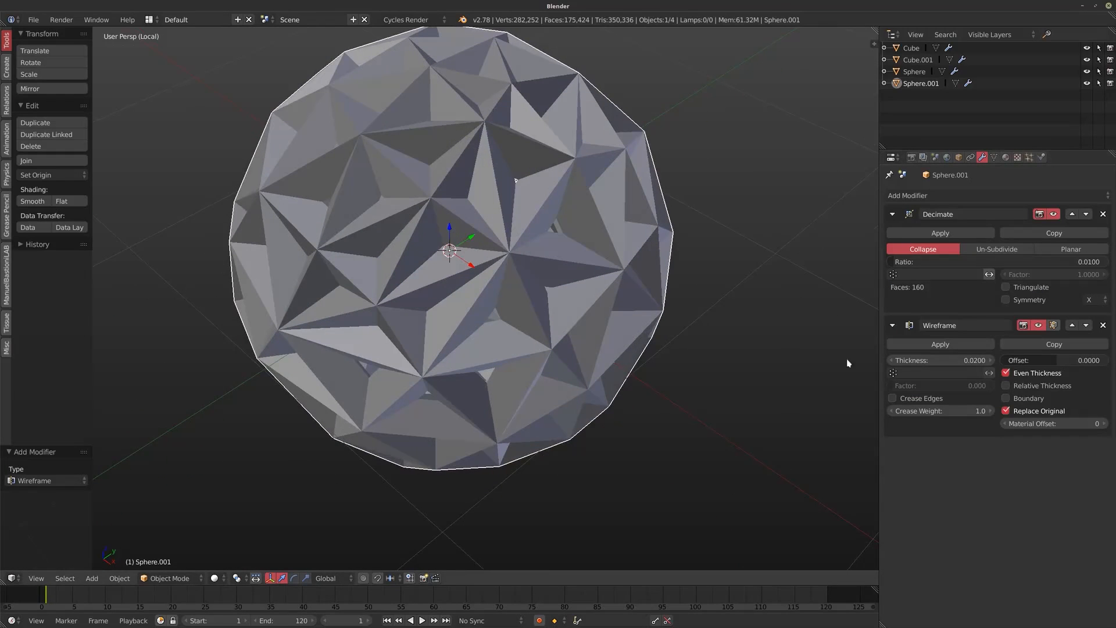
{"action": "left_click", "coordinate": [920, 360]}
{"action": "type", "text": ".001"}
{"action": "key", "text": "Return"}
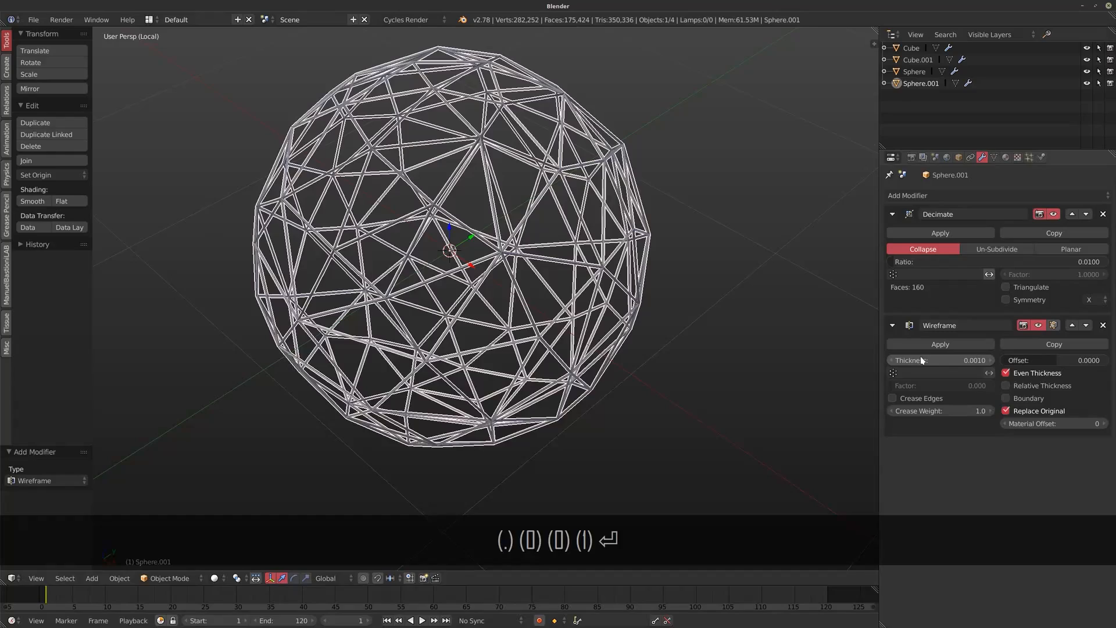
{"action": "left_click", "coordinate": [1064, 409]}
{"action": "mouse_move", "coordinate": [481, 312]}
{"action": "middle_mouse_down"}
{"action": "mouse_move", "coordinate": [548, 299]}
{"action": "mouse_move", "coordinate": [462, 316]}
{"action": "middle_mouse_up"}
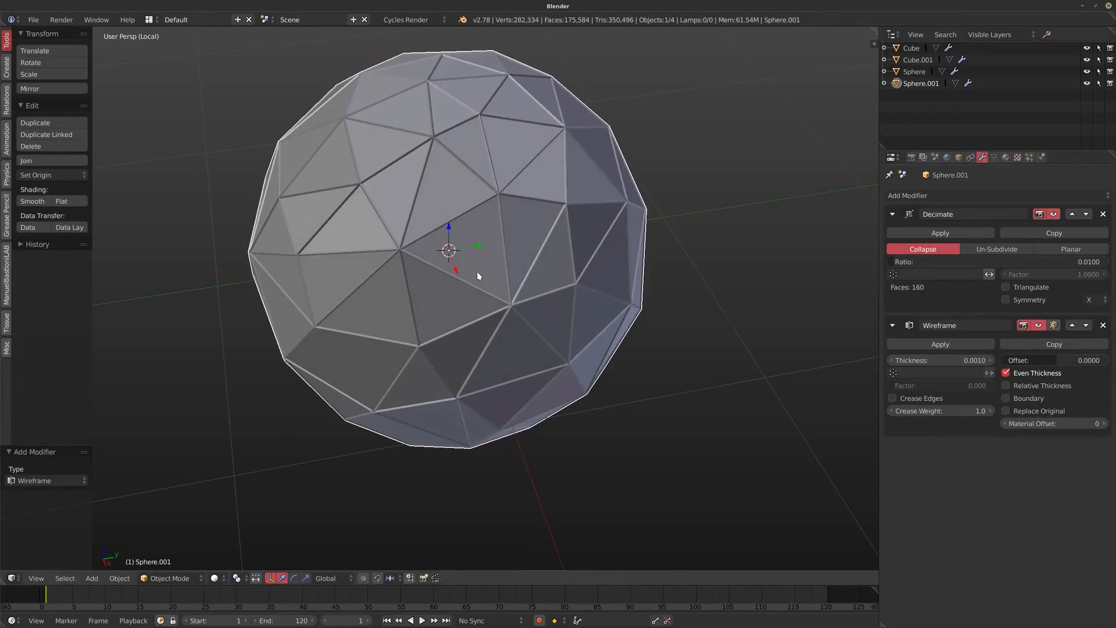
- Exit local view and examine the woven outer sphere with the faceted inner sphere inside from several angles
{"action": "key", "text": "slash"}
{"action": "middle_click_drag", "start_coordinate": [502, 294], "coordinate": [340, 385]}
{"action": "scroll", "coordinate": [401, 361], "scroll_direction": "up", "scroll_amount": 1}
{"action": "scroll", "coordinate": [419, 349], "scroll_direction": "up", "scroll_amount": 1}
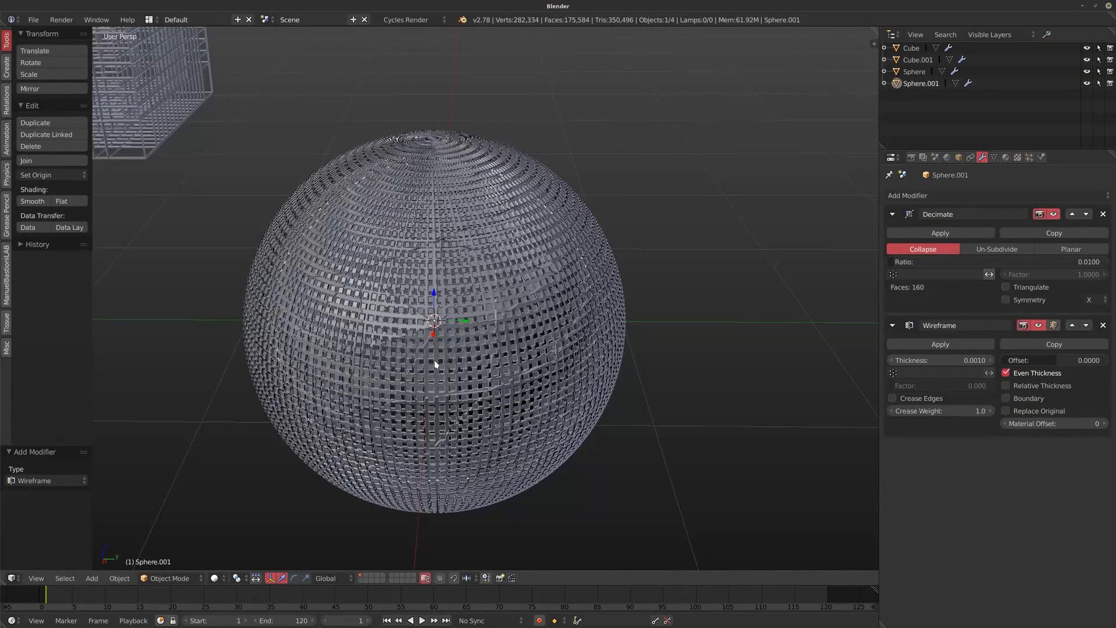
{"action": "middle_click_drag", "start_coordinate": [429, 325], "coordinate": [410, 344]}
{"action": "middle_click_drag", "start_coordinate": [585, 345], "coordinate": [419, 340]}
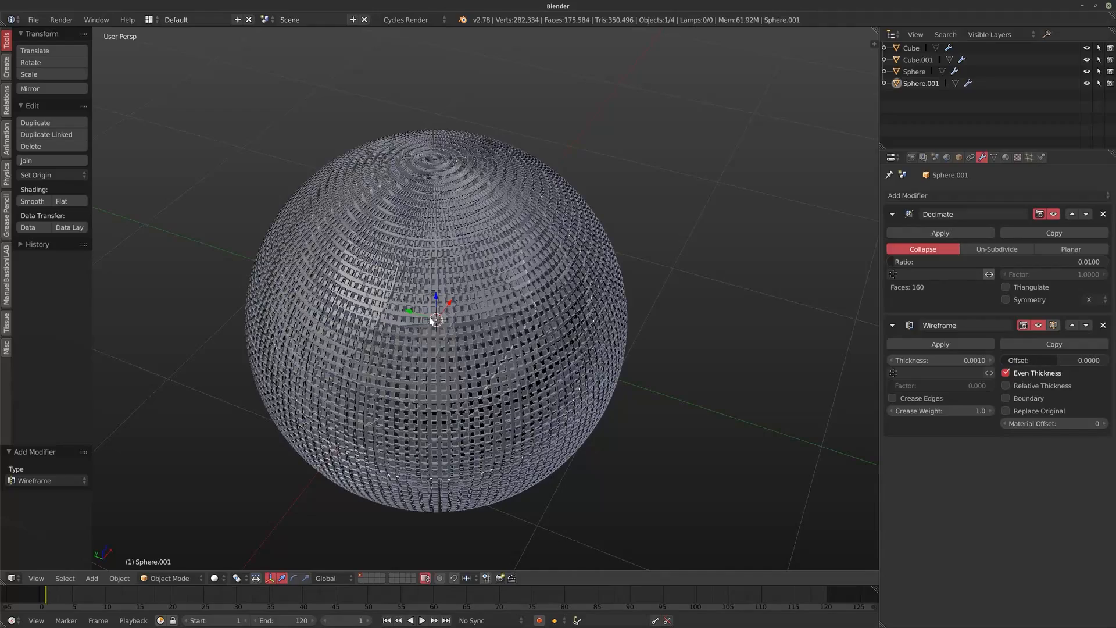
{"action": "scroll", "coordinate": [616, 330], "scroll_direction": "down", "scroll_amount": 1}
{"action": "middle_click_drag", "start_coordinate": [618, 330], "coordinate": [522, 318]}
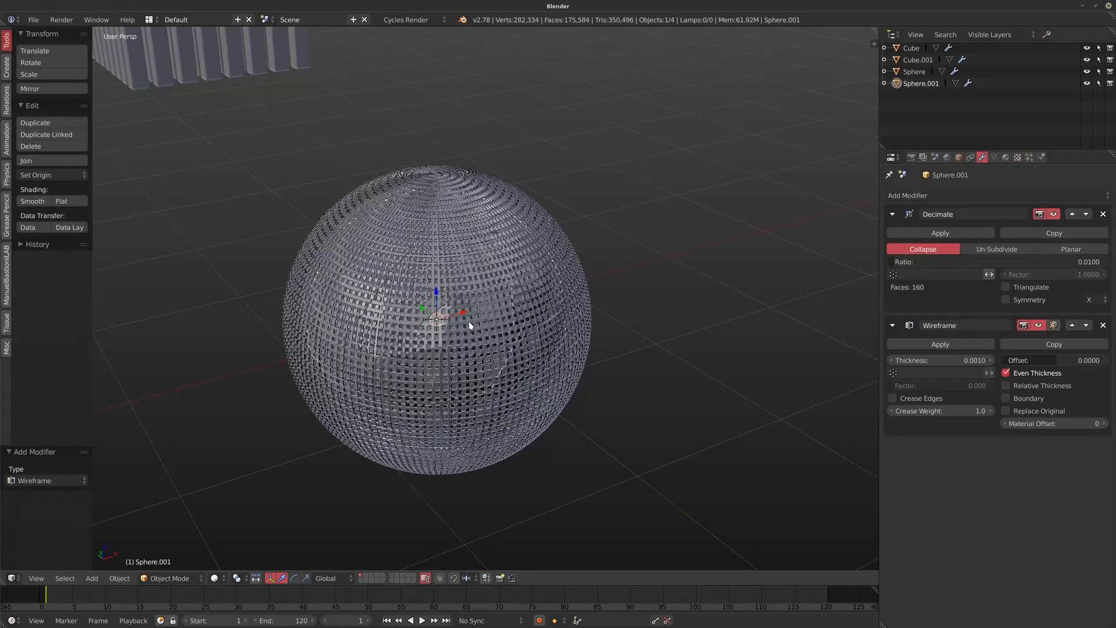